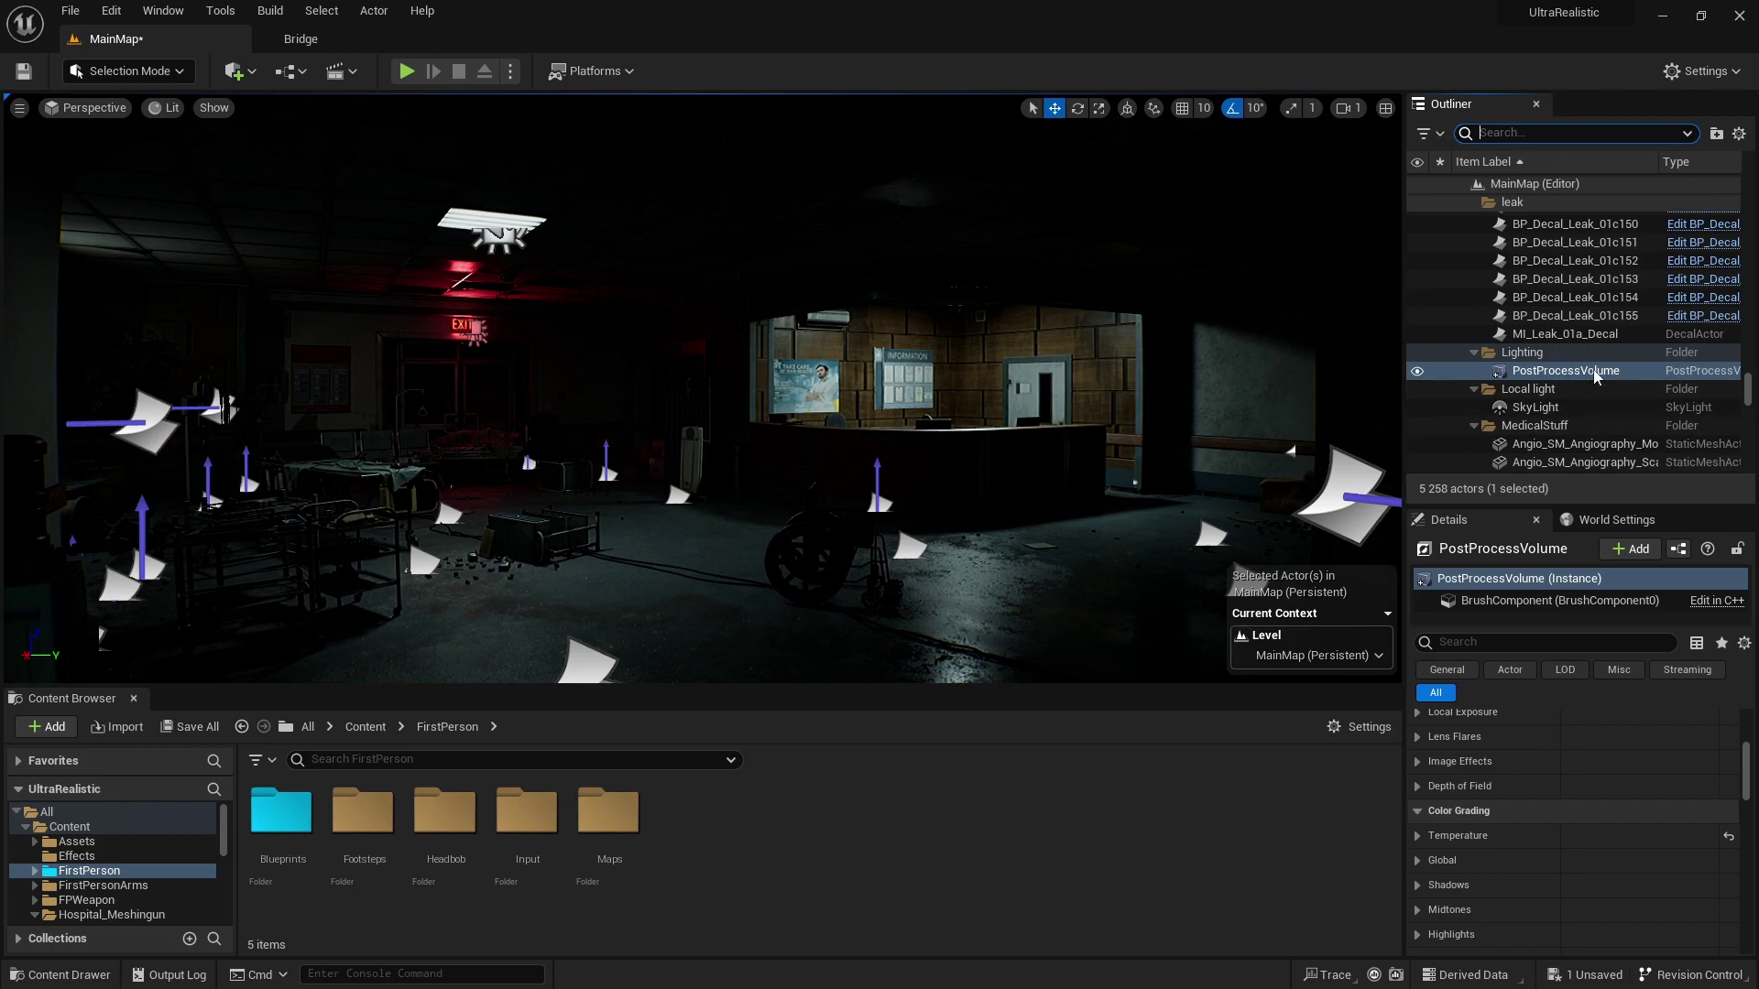
left_click(235, 70)
type("pos")
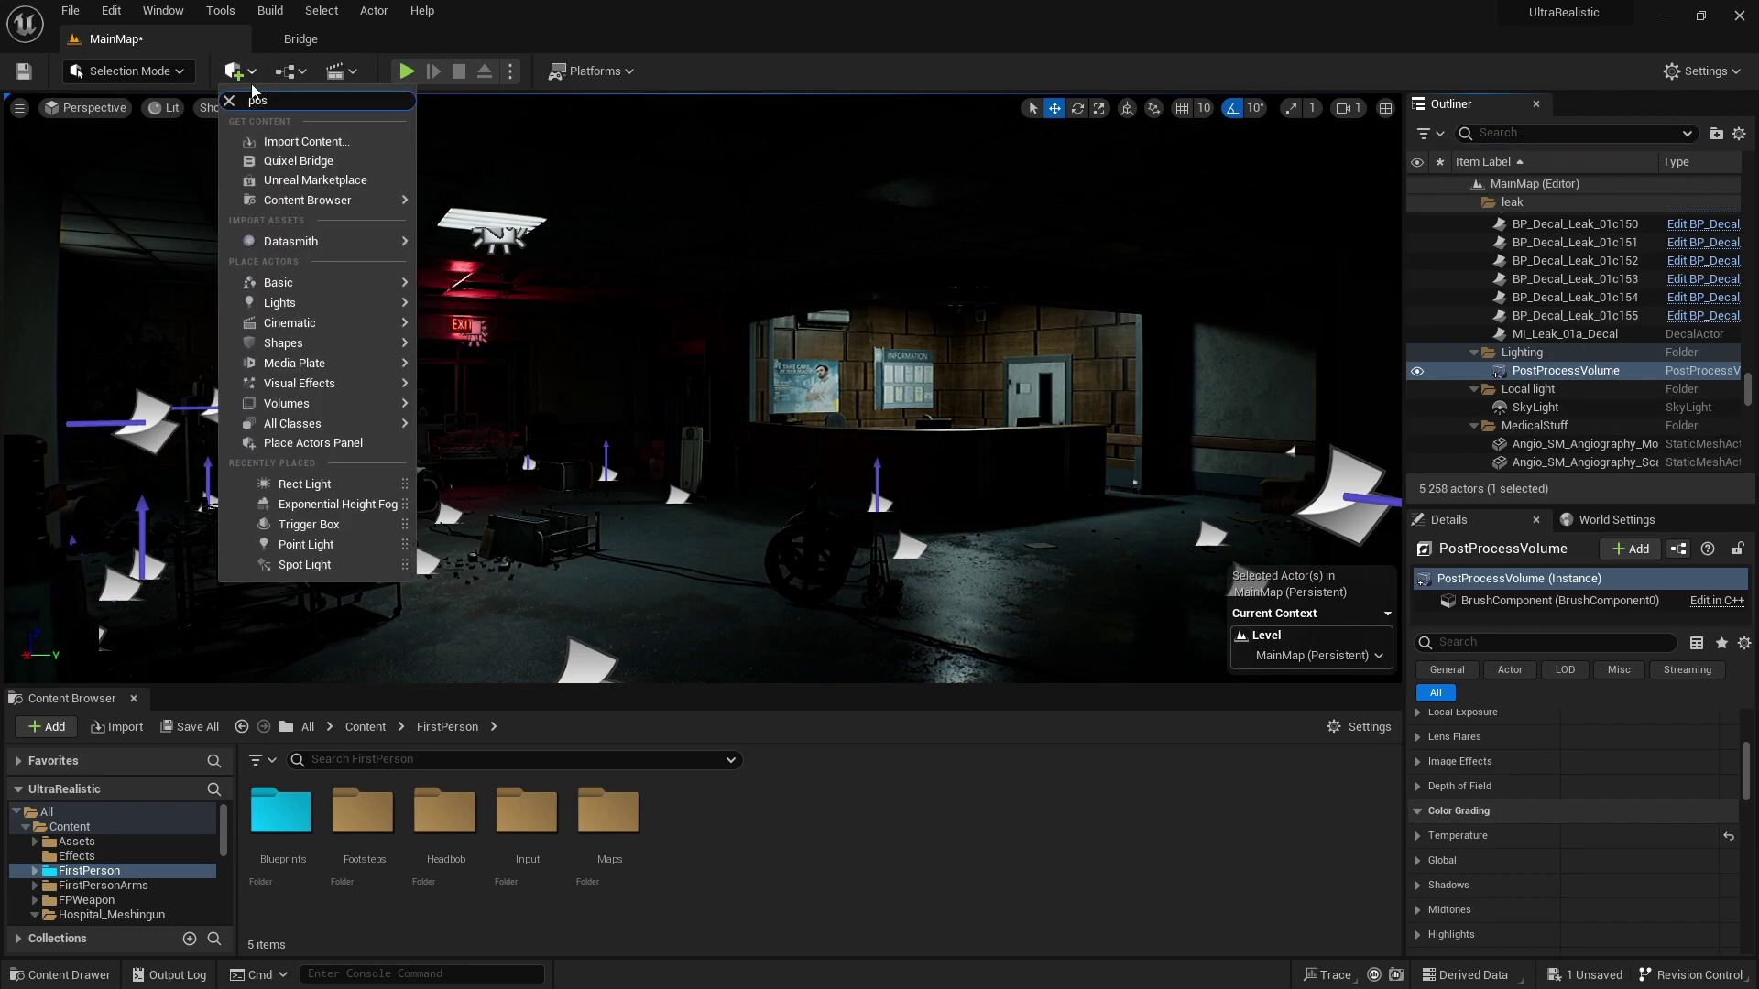
type("t")
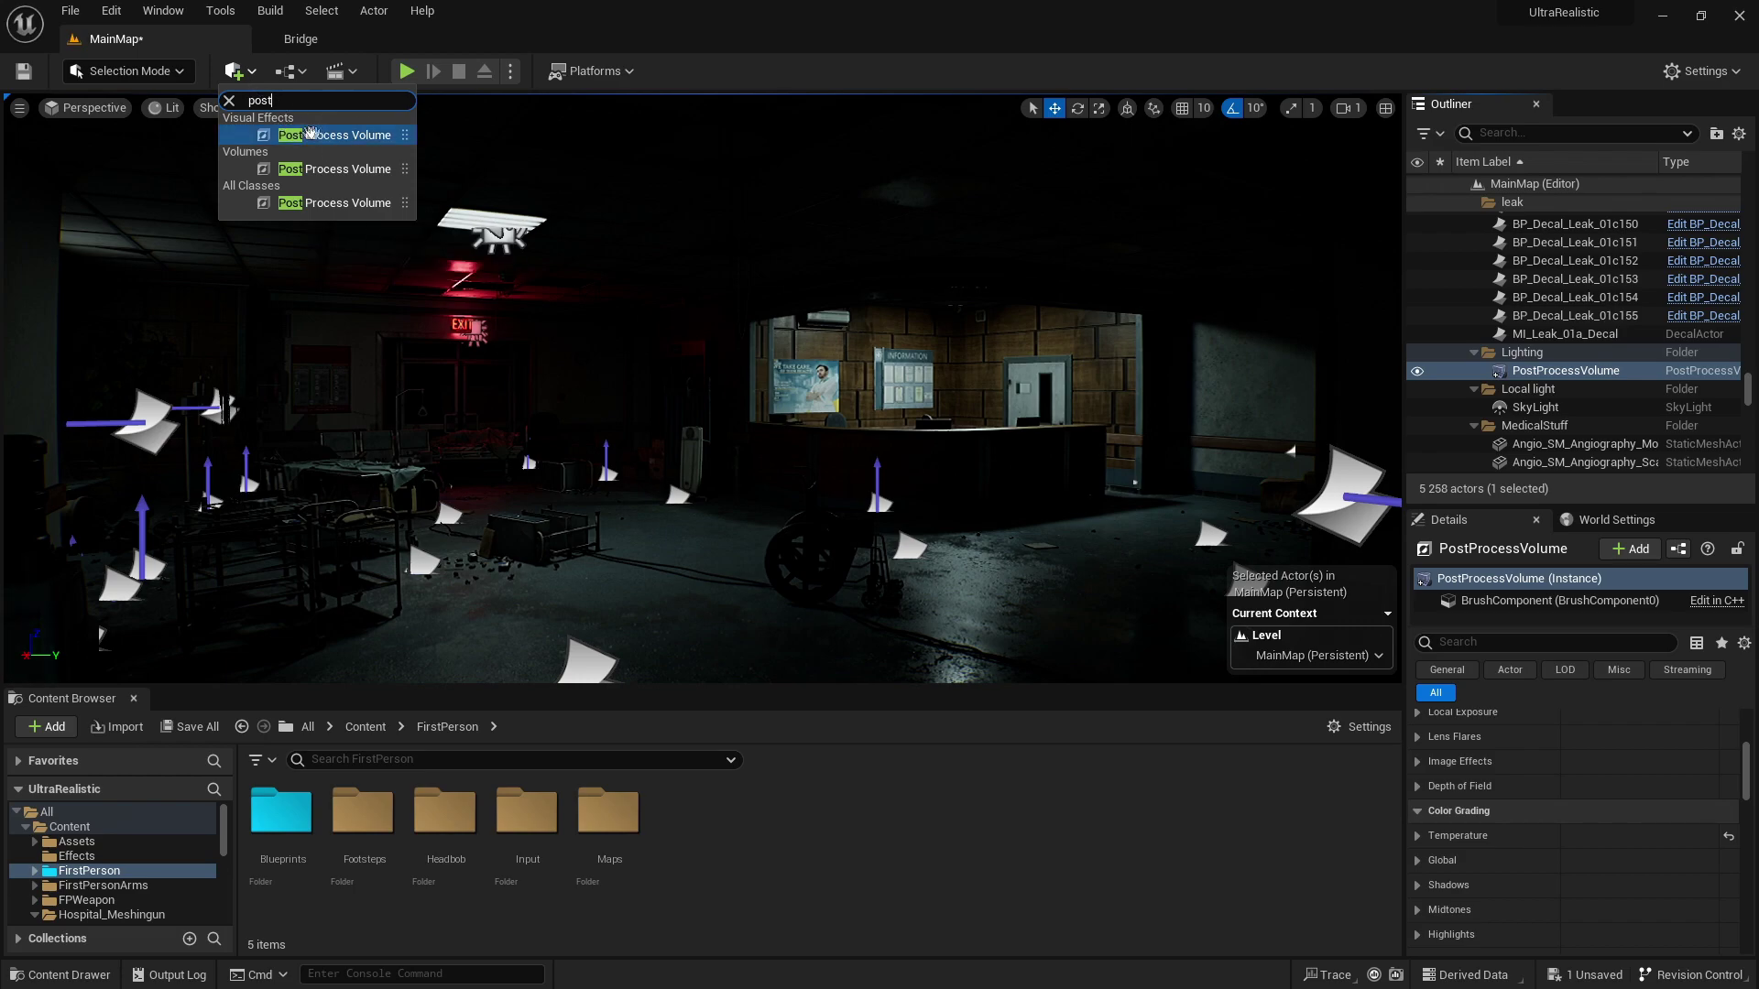
right_click_drag(942, 306, 989, 297)
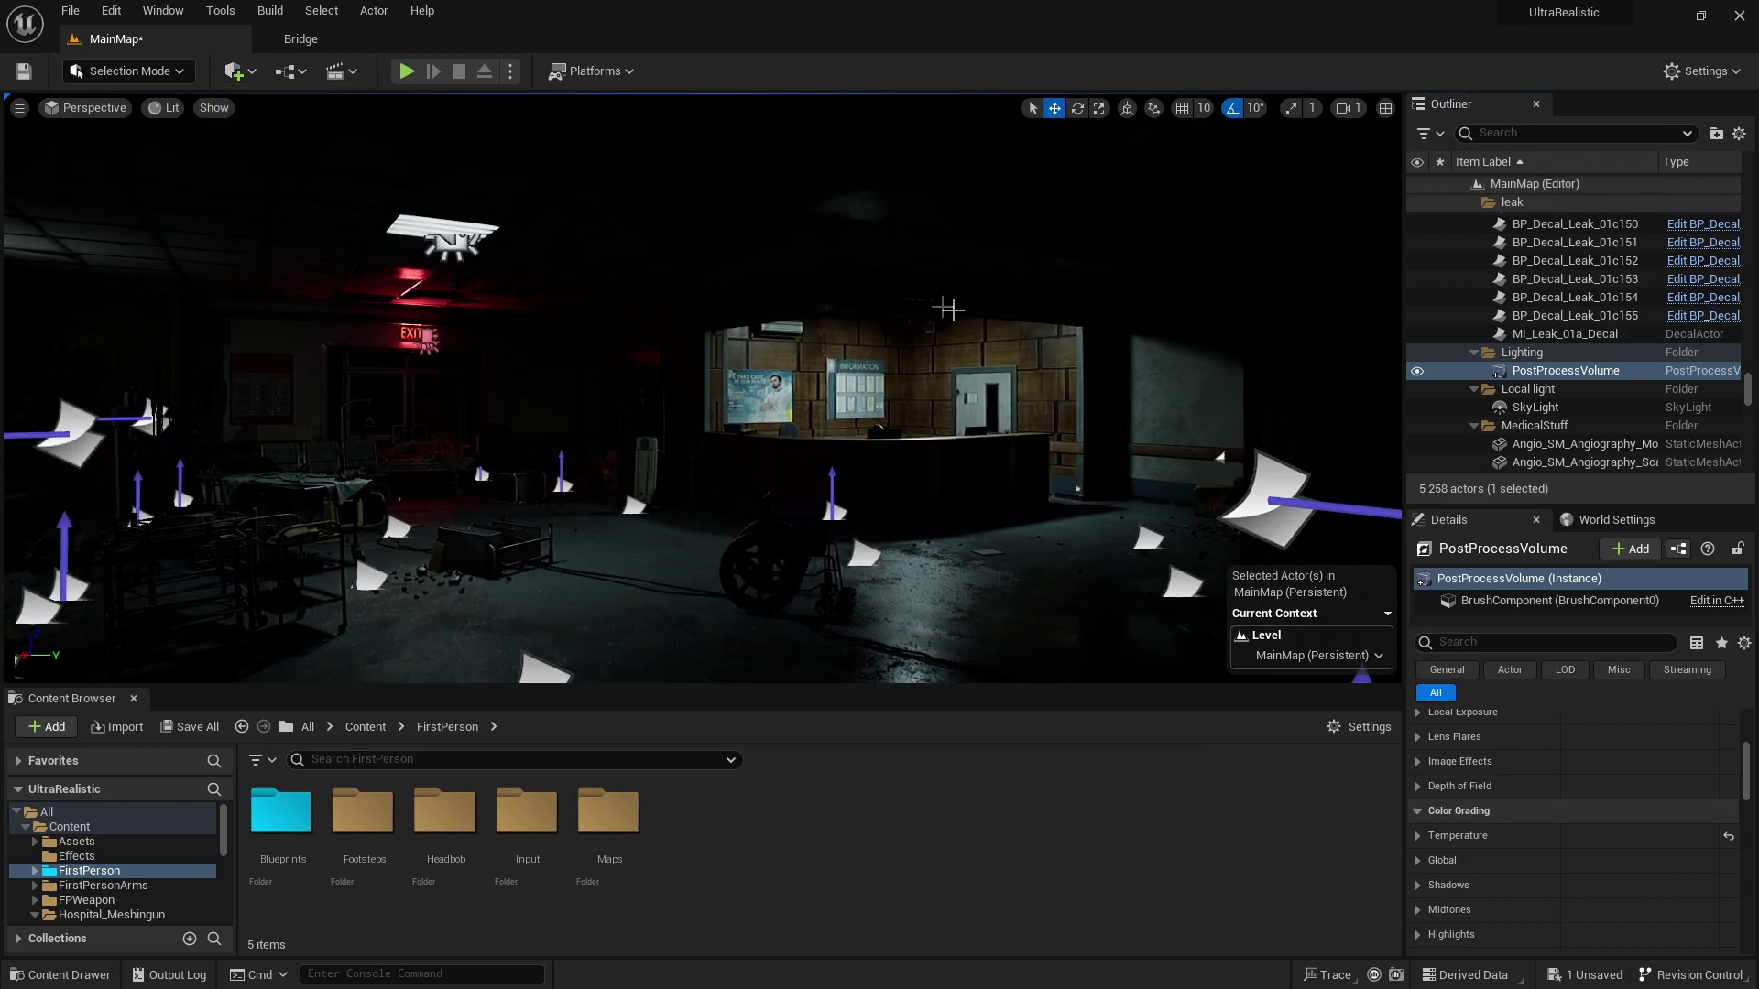
Step: Check the Infinite Extent (Unbound) setting of the PostProcessVolume
left_click(1598, 371)
left_click(1474, 643)
type("un")
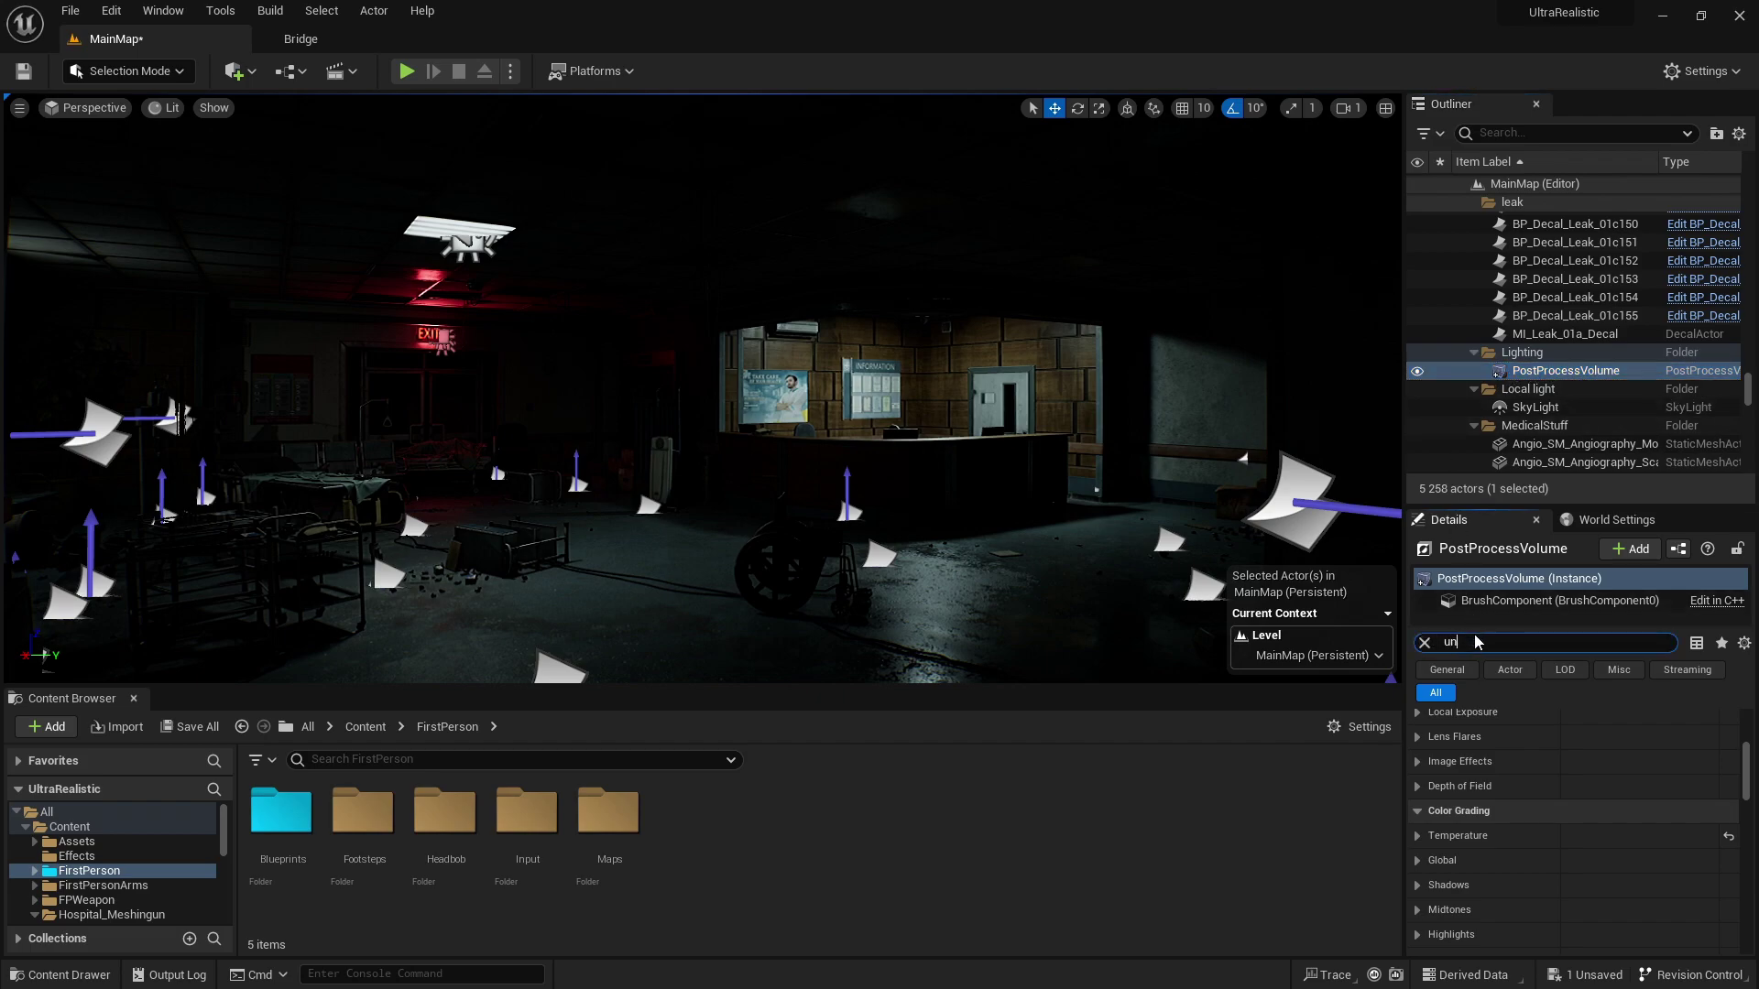
type("b")
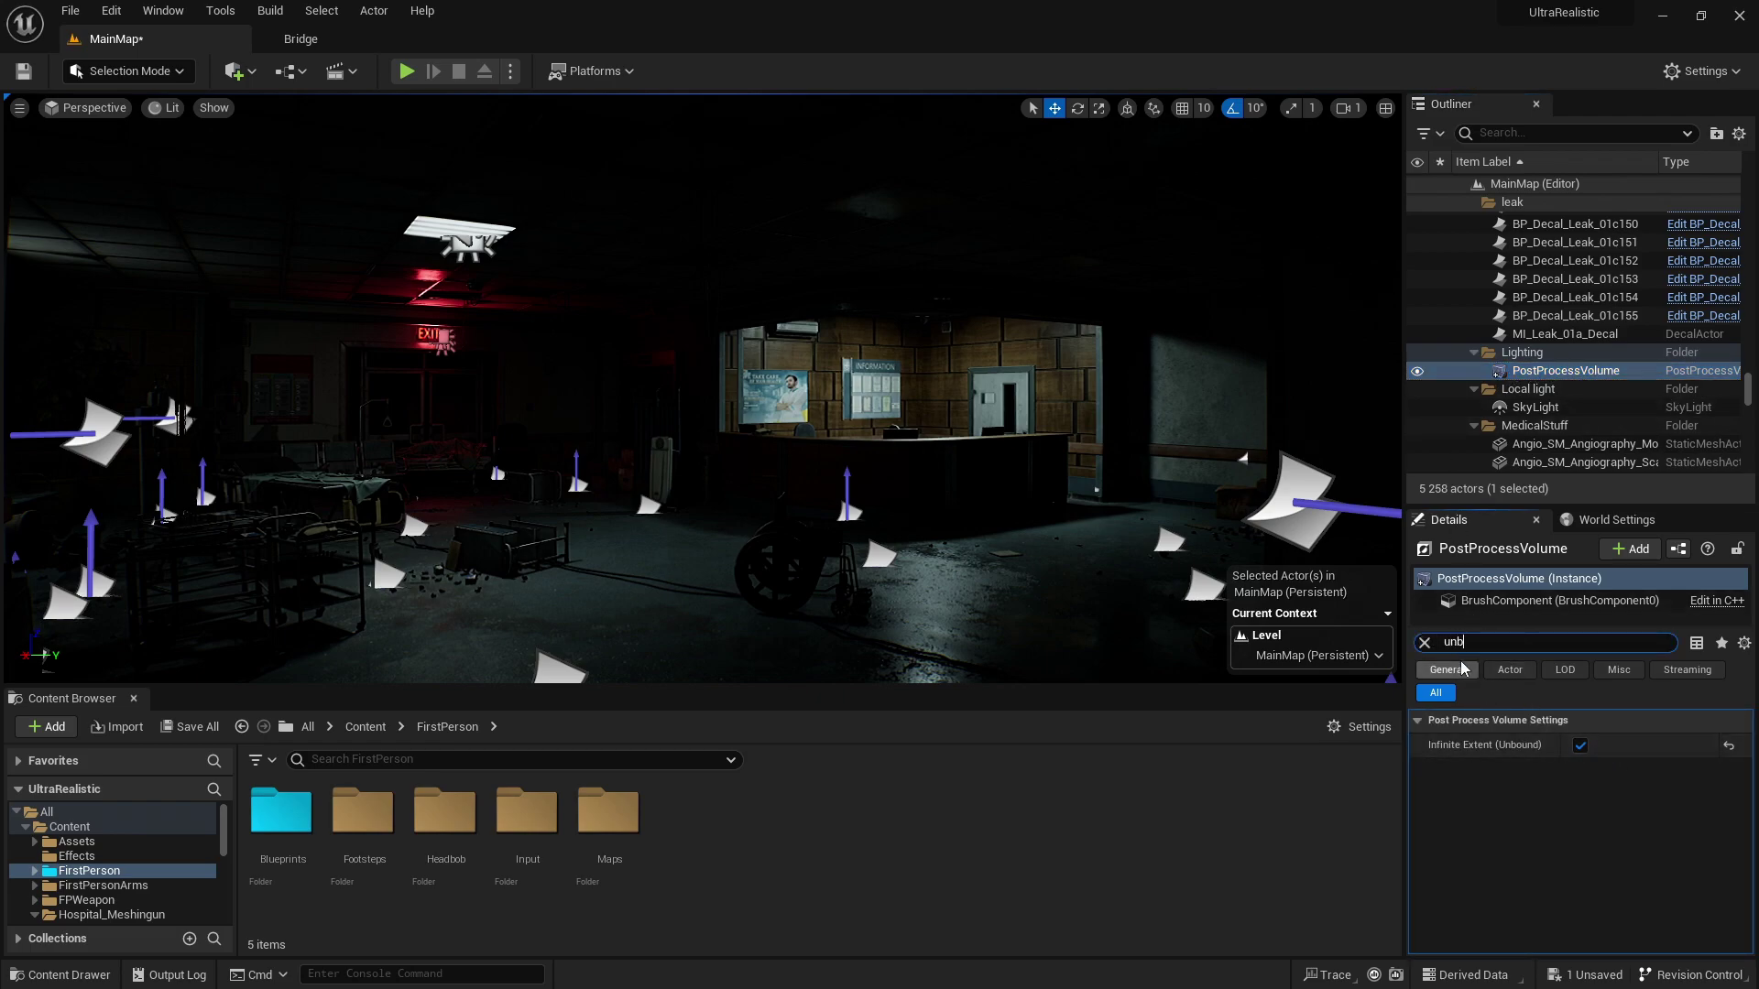
left_click(1425, 642)
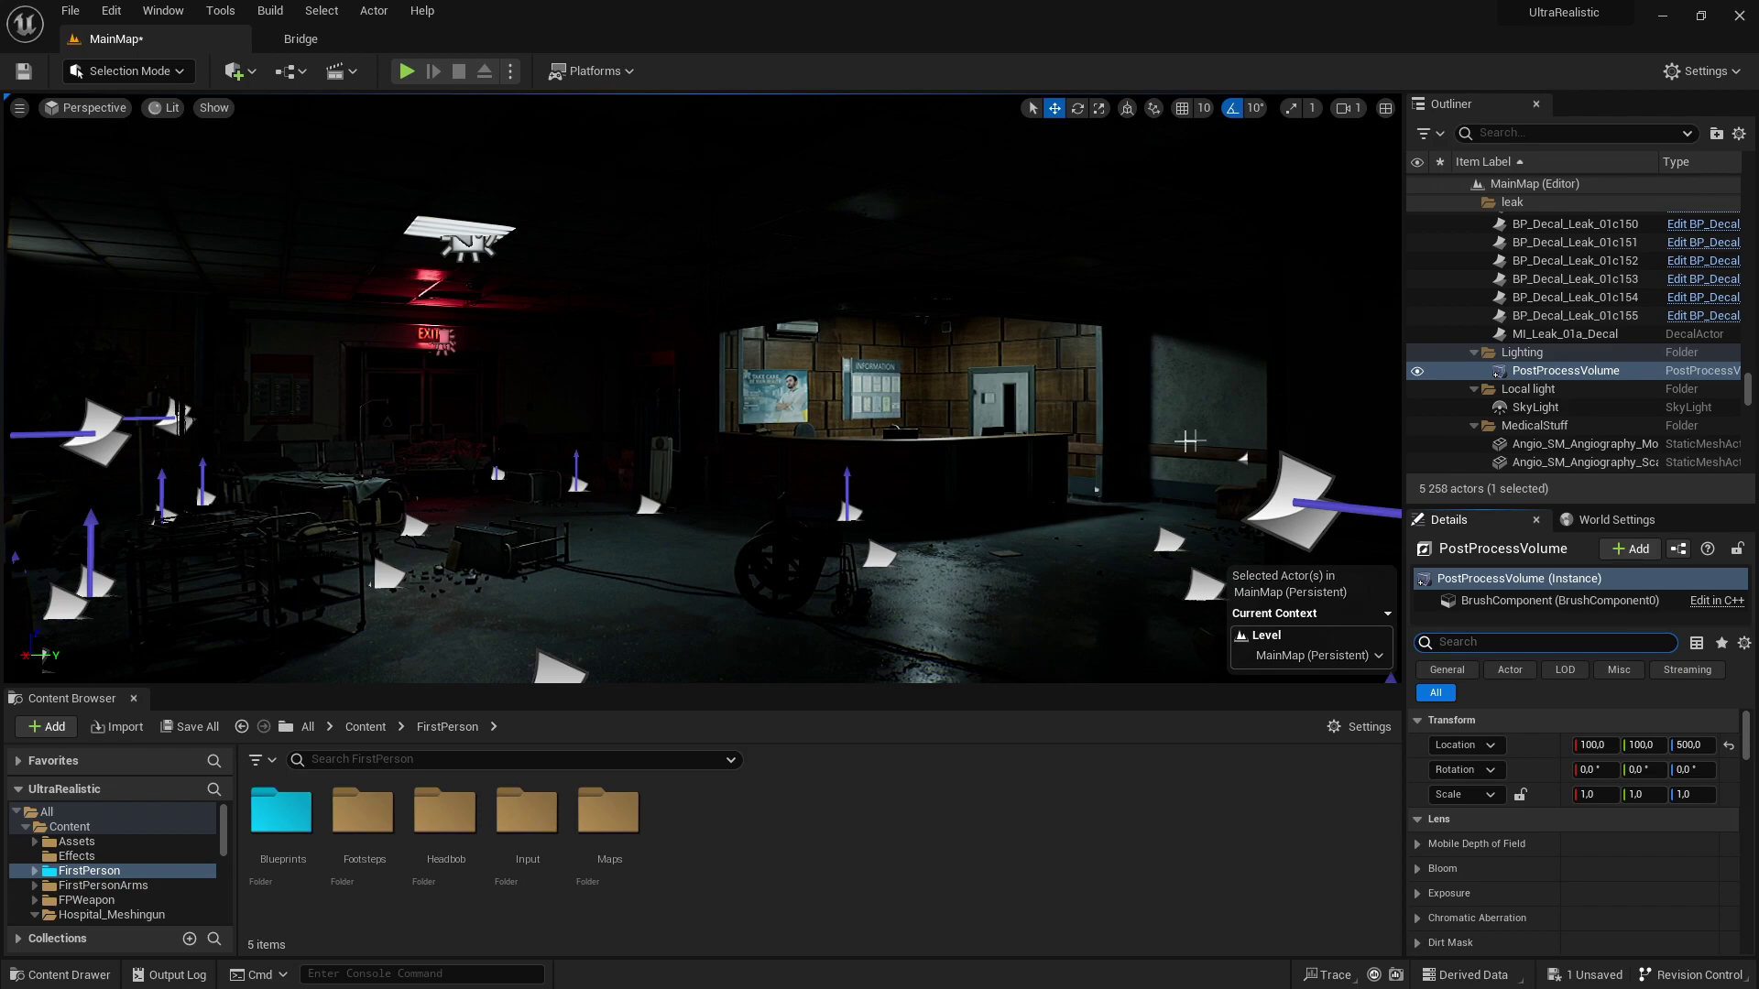
Step: Enable the Temp override in the PostProcessVolume's color grading and raise it to 15000
left_click(1566, 371)
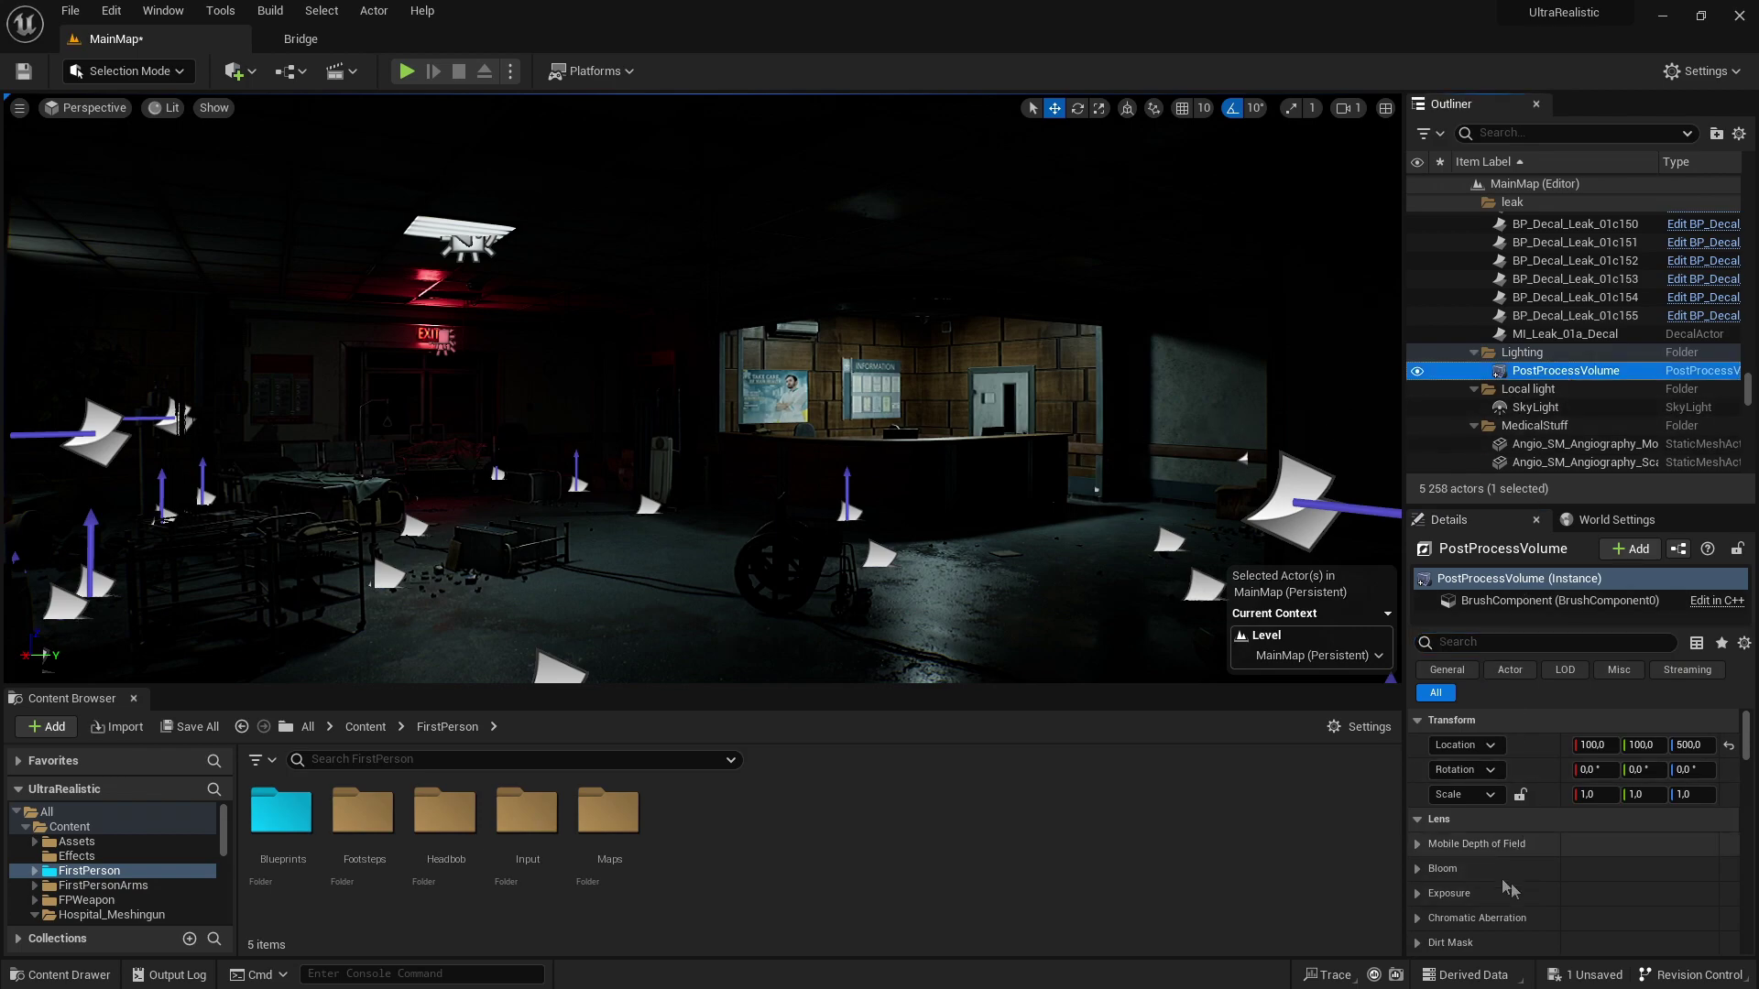
left_click(1499, 642)
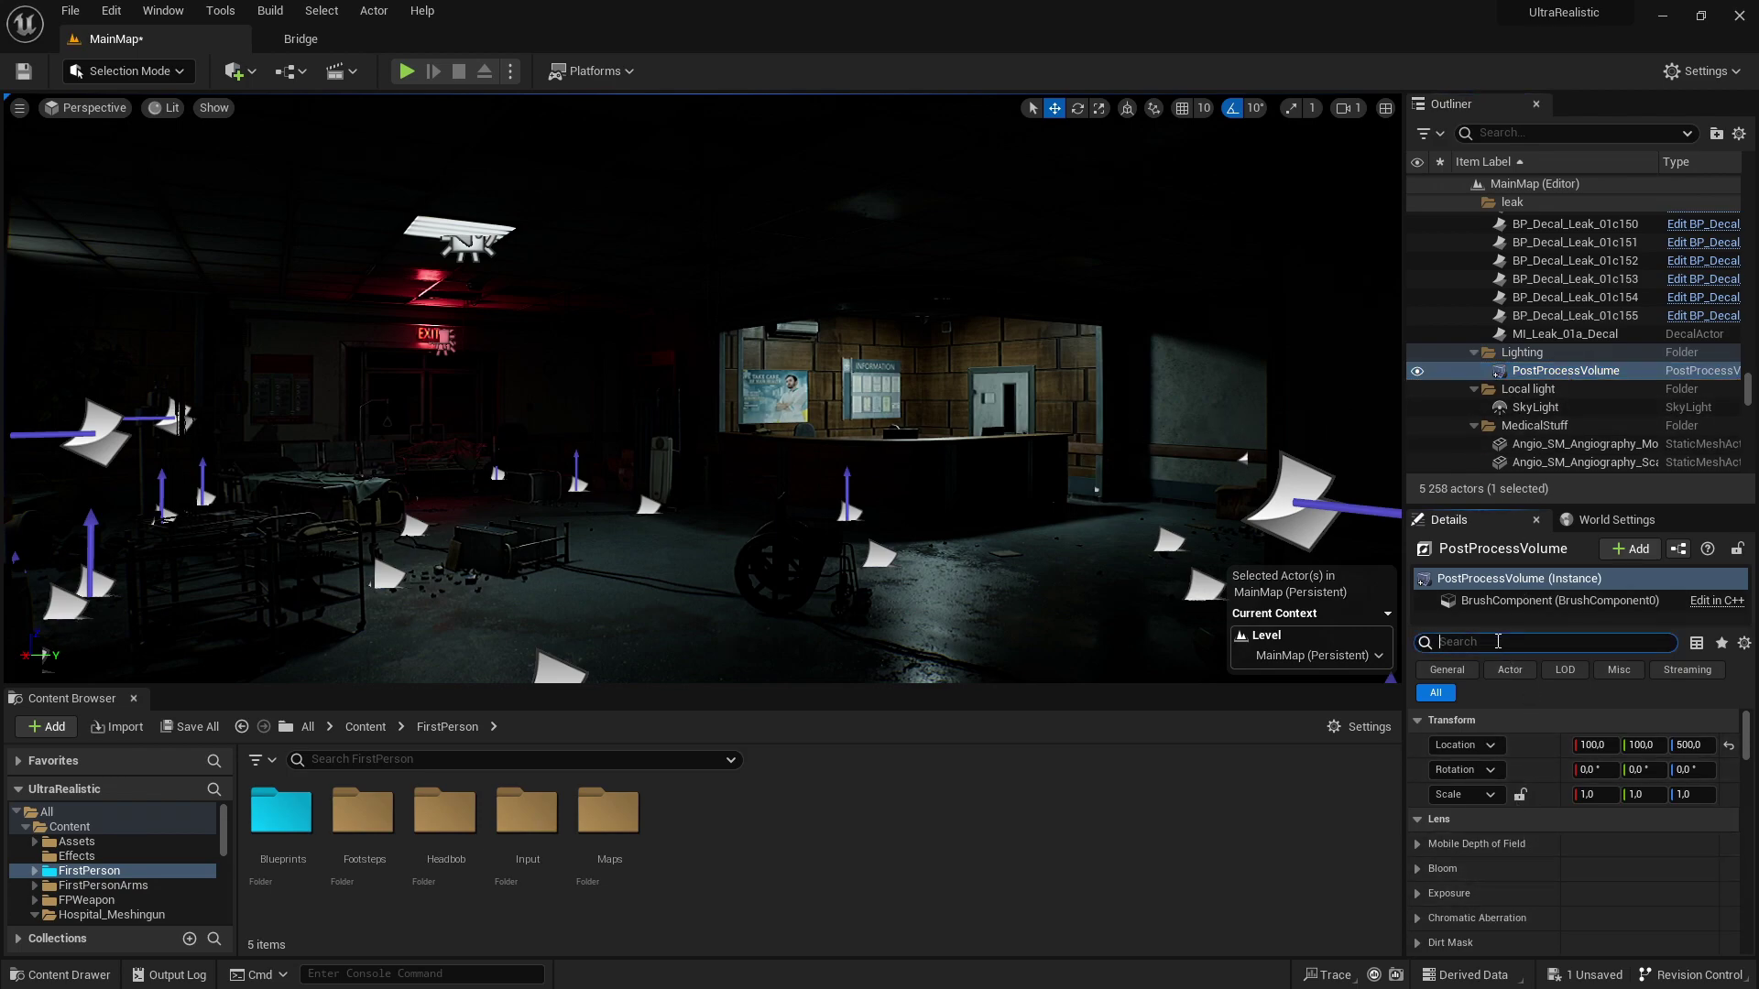
type("temp")
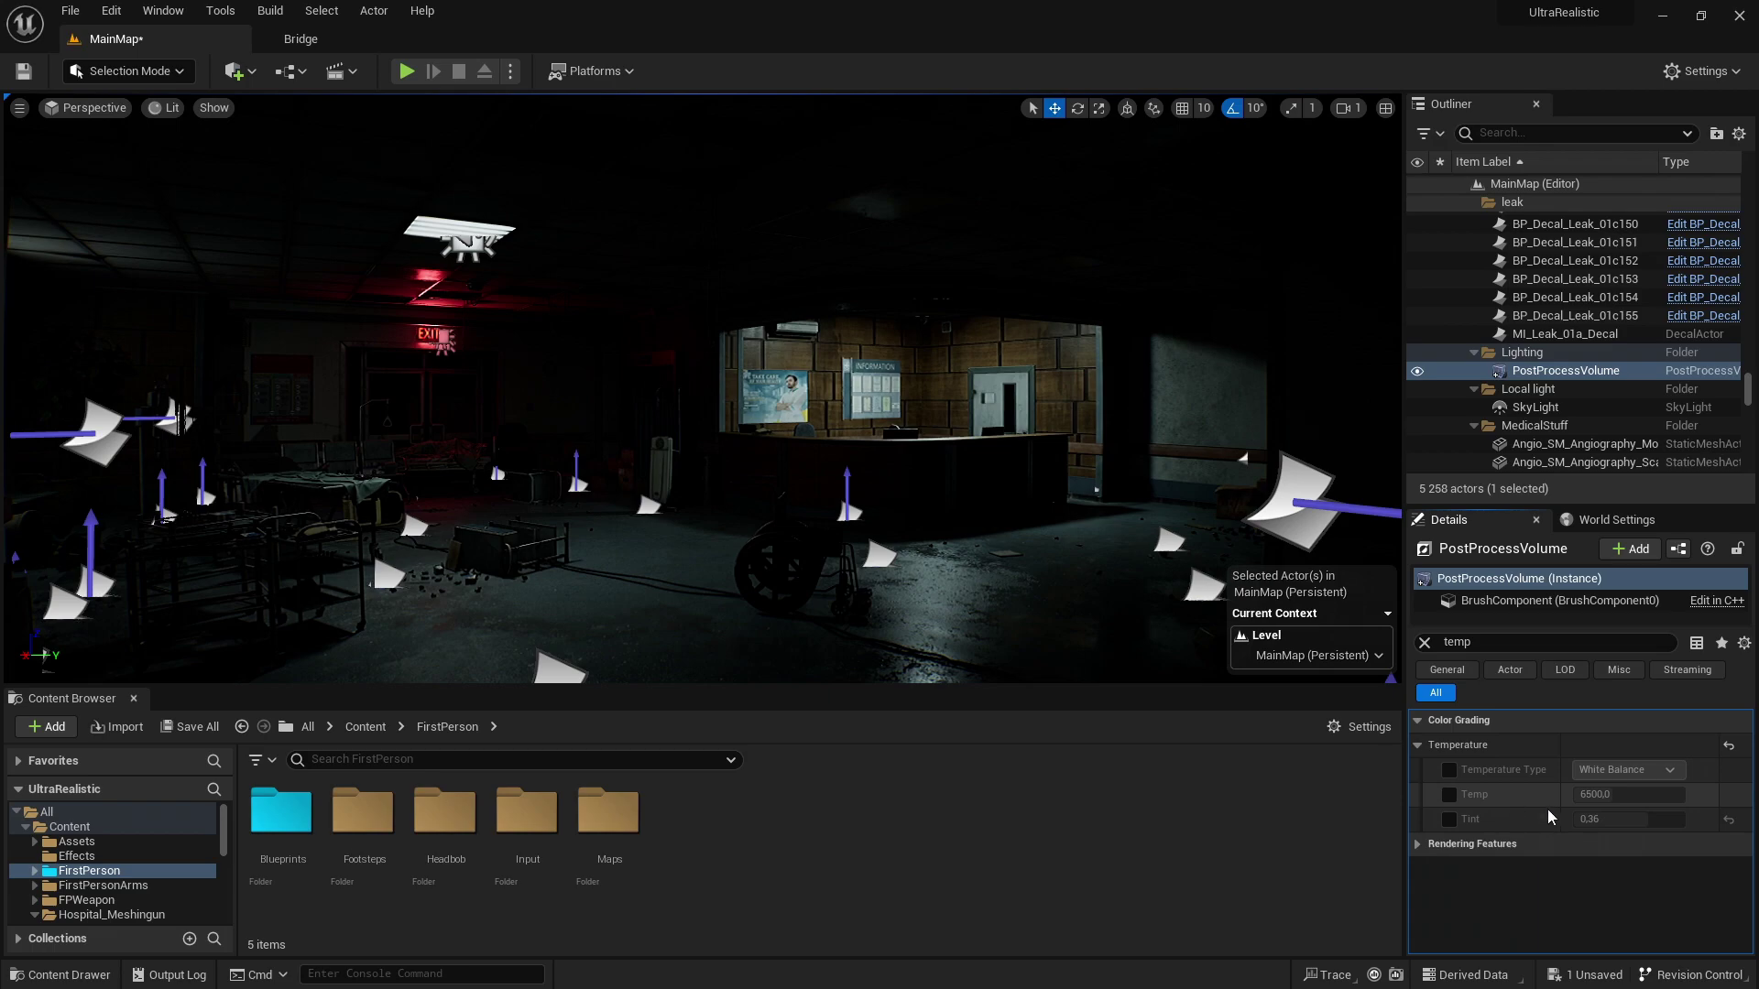
left_click(1450, 794)
right_click_drag(908, 468, 757, 490)
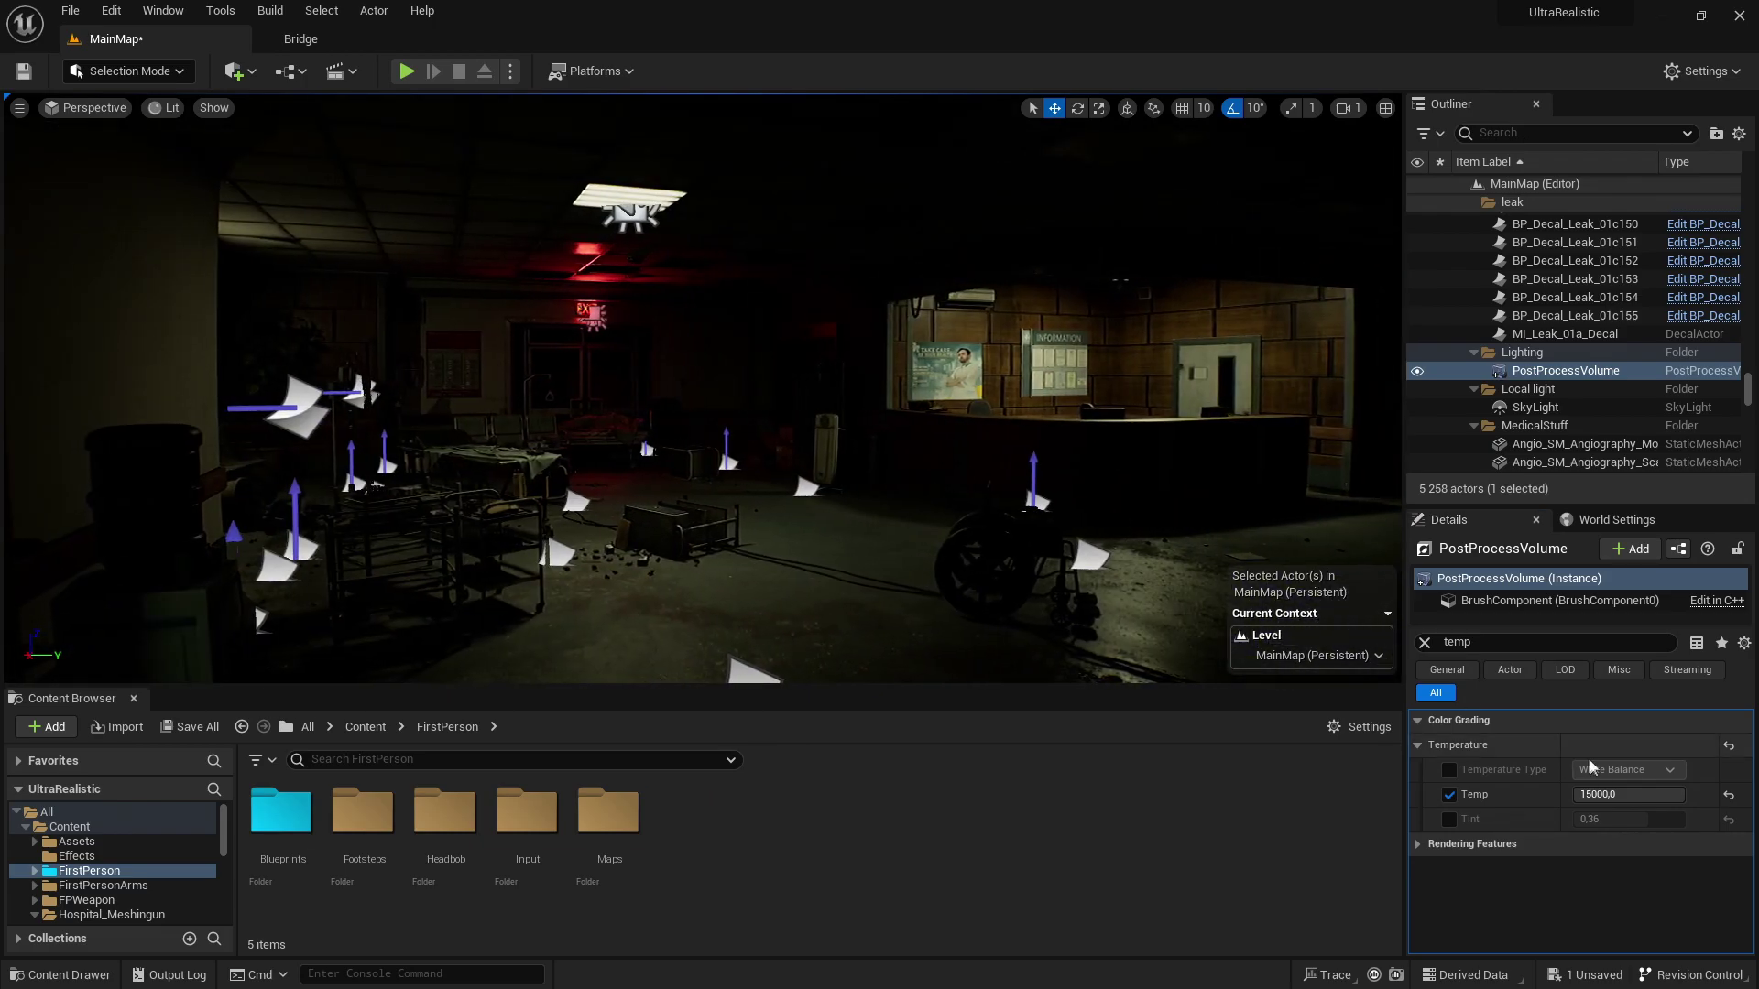
Step: Try a cold Temp value of 3660 on the PostProcessVolume and view its effect on the room
right_click_drag(909, 458, 944, 471)
left_click_drag(1634, 795, 1614, 754)
mouse_move(915, 439)
right_mouse_down()
mouse_move(367, 435)
mouse_move(908, 457)
right_mouse_up()
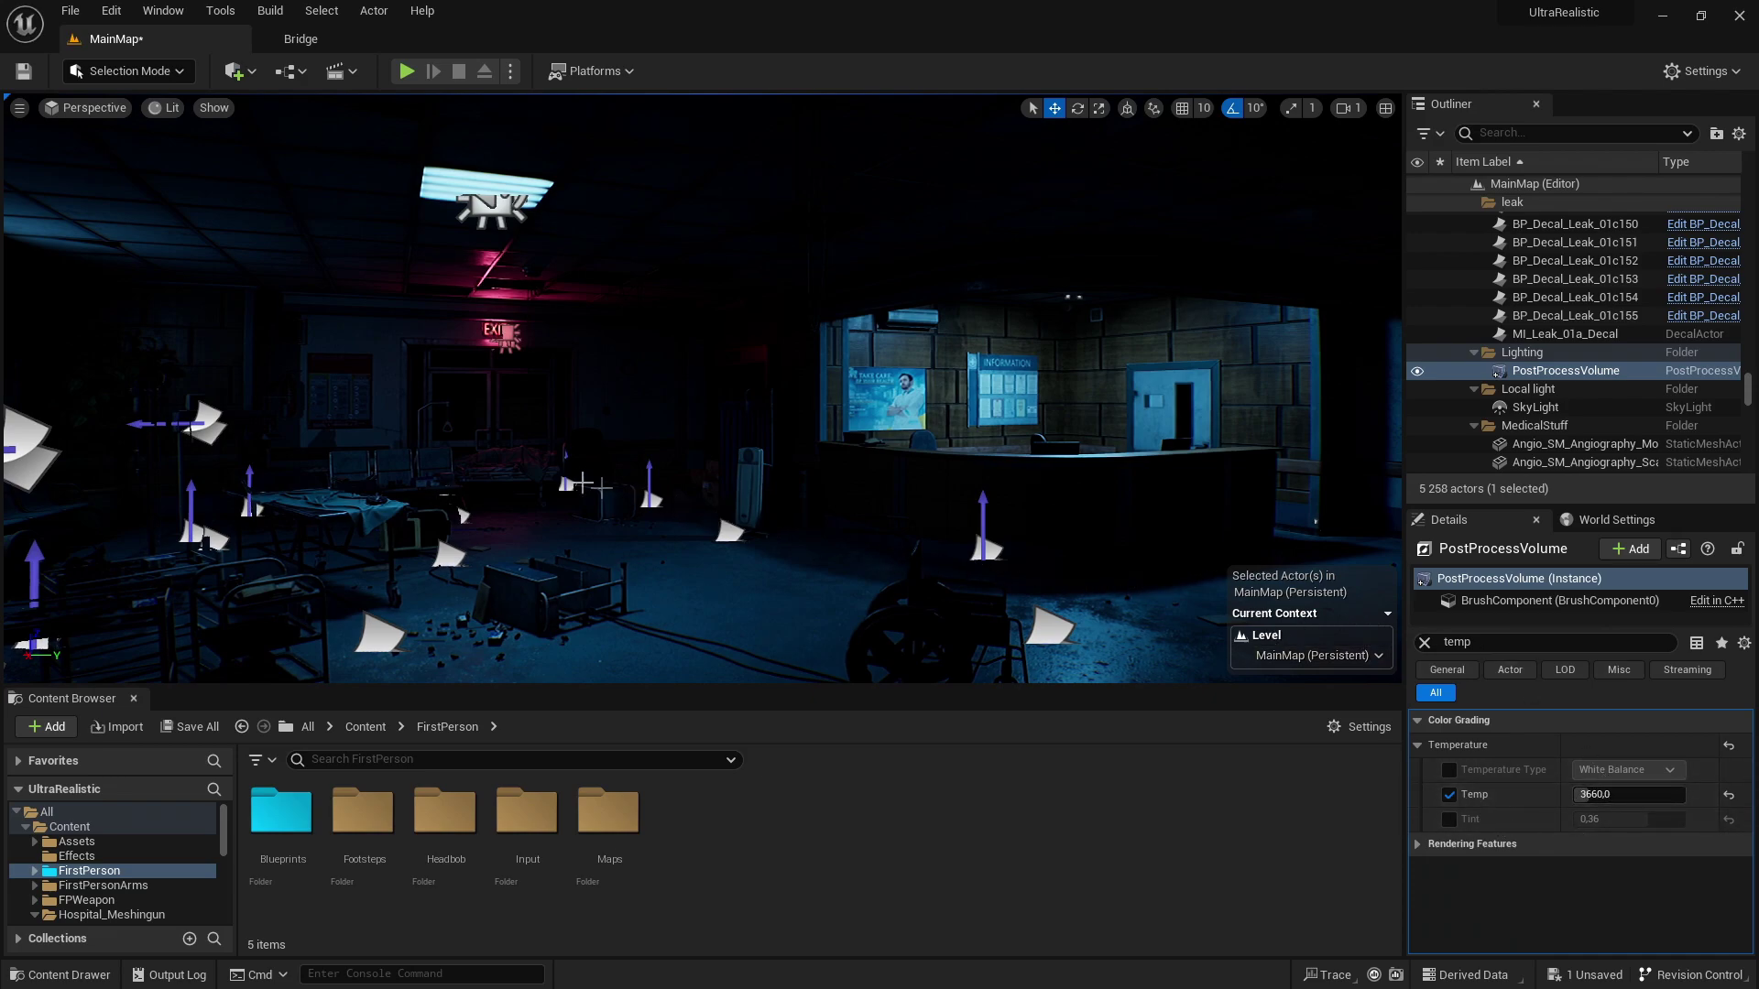
Step: Set the PostProcessVolume's Temp to about 11328 for a warmer look, and clear the property filter
left_click(1598, 794)
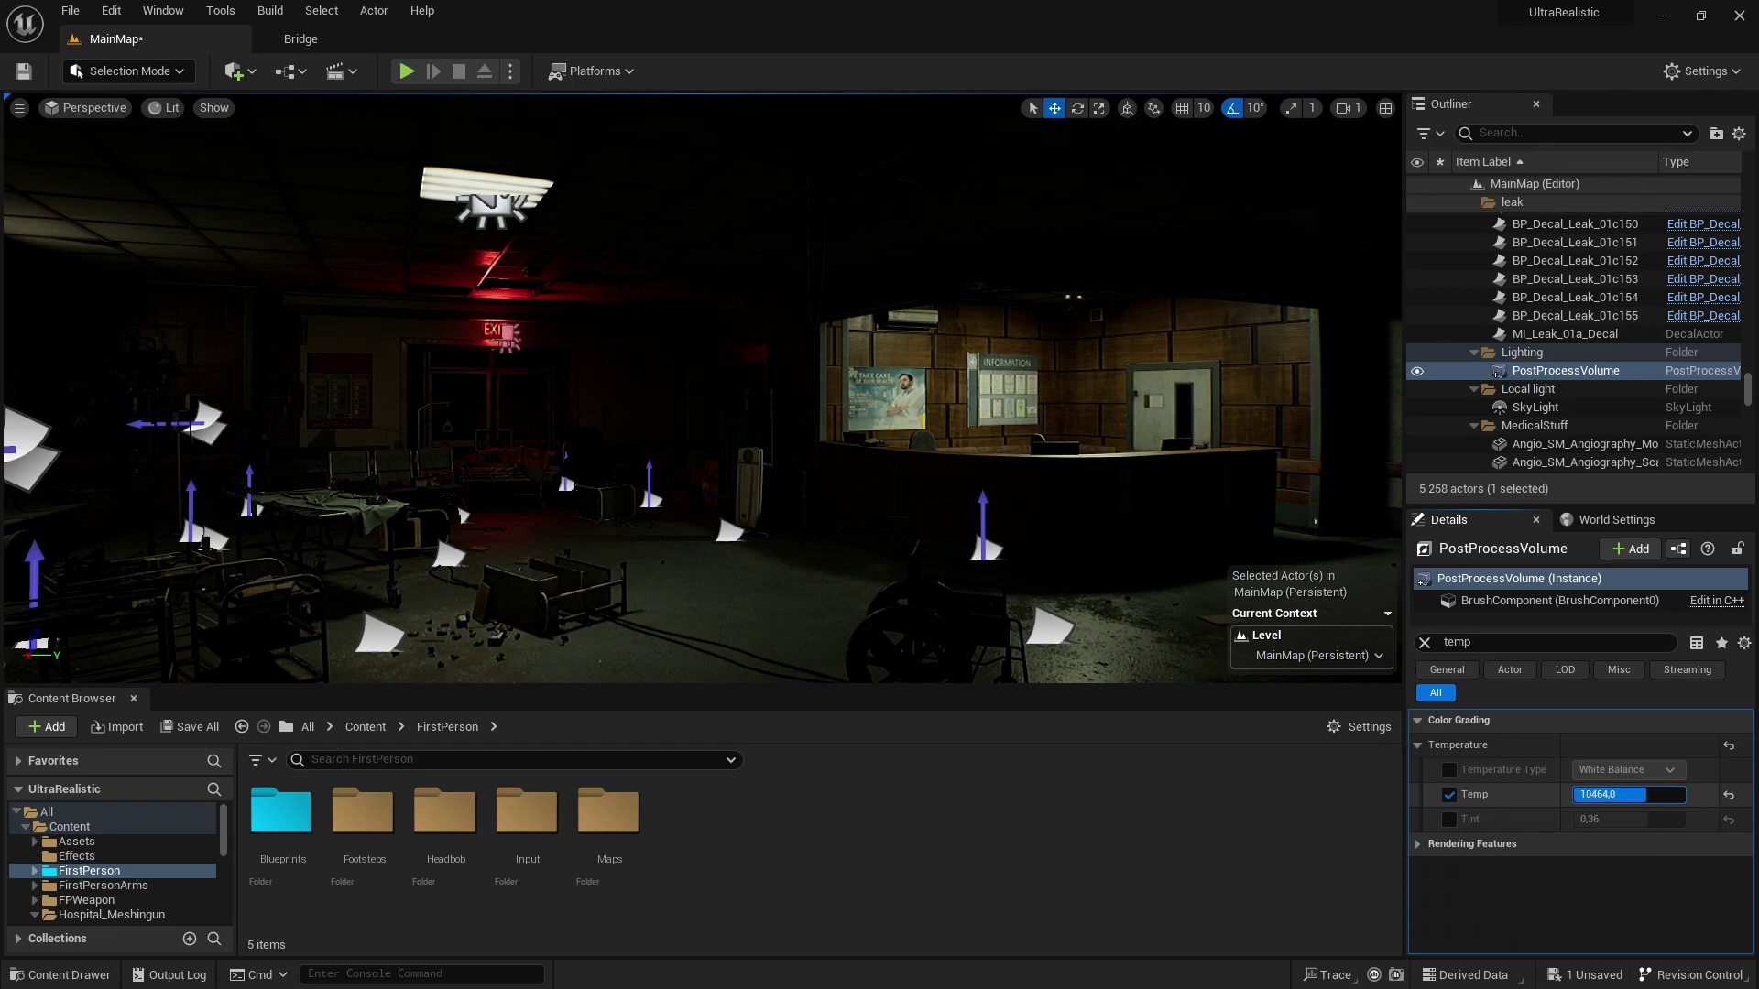
right_click_drag(902, 494, 1315, 678)
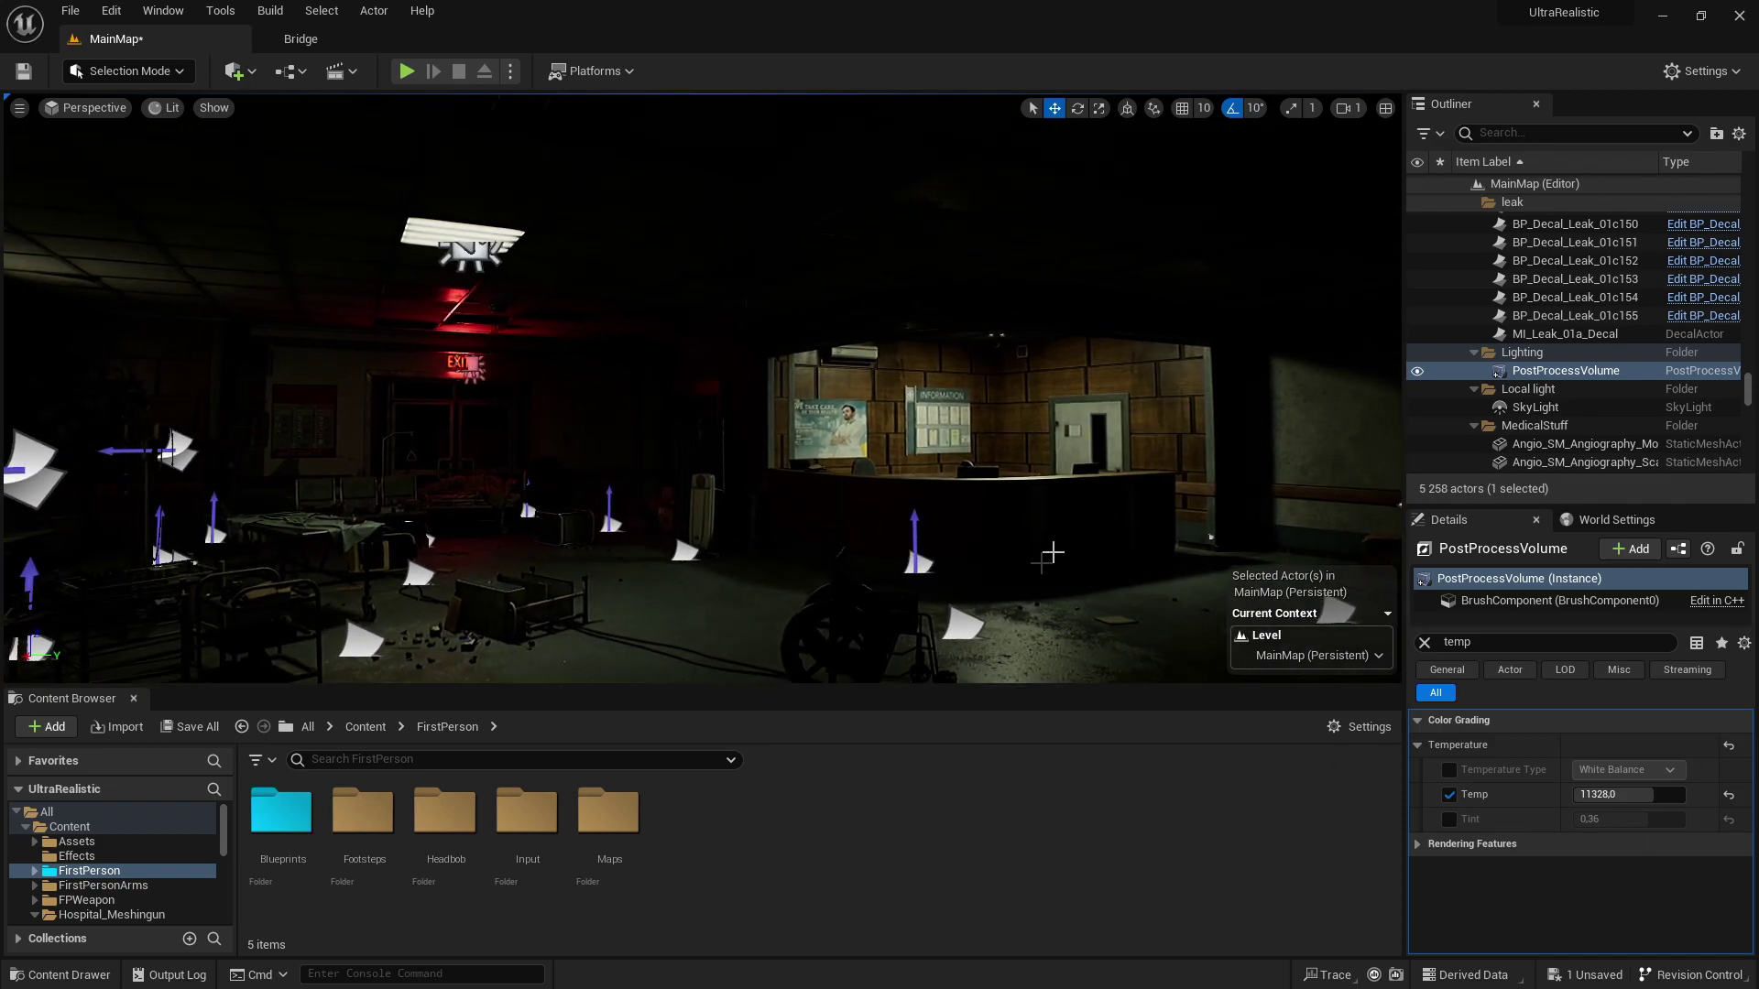
left_click(1428, 643)
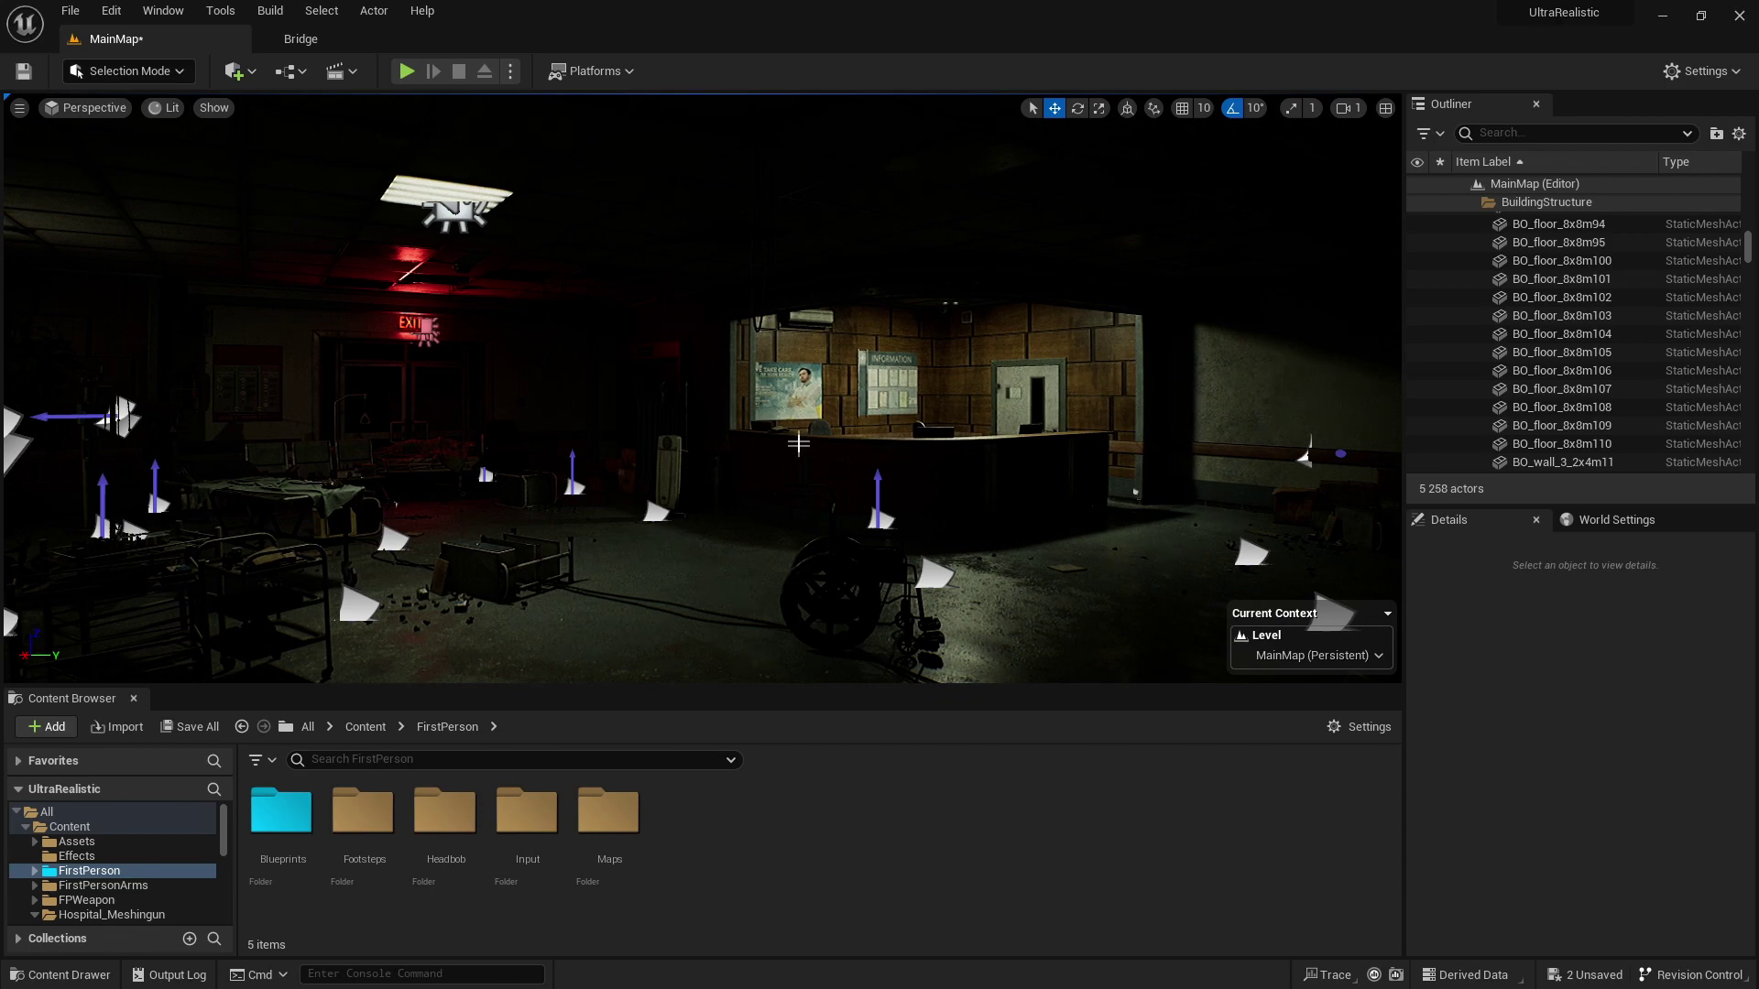
Step: Add an Exponential Height Fog actor to the level
left_click(244, 77)
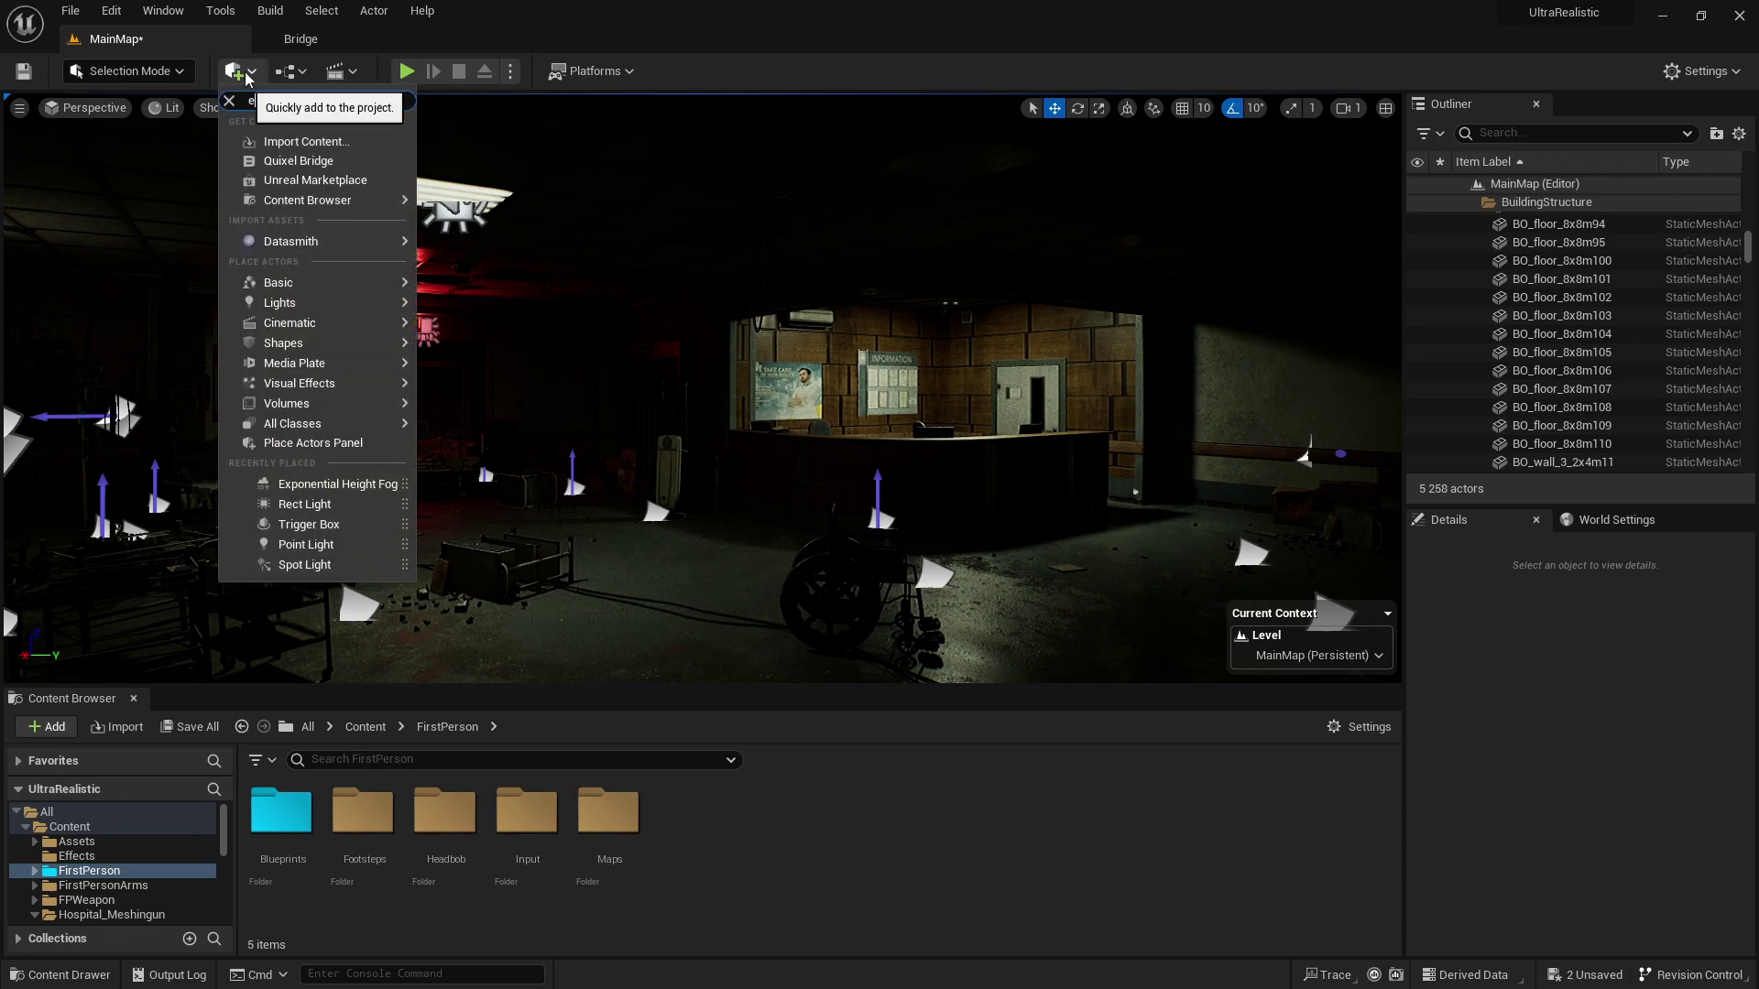
type("expot")
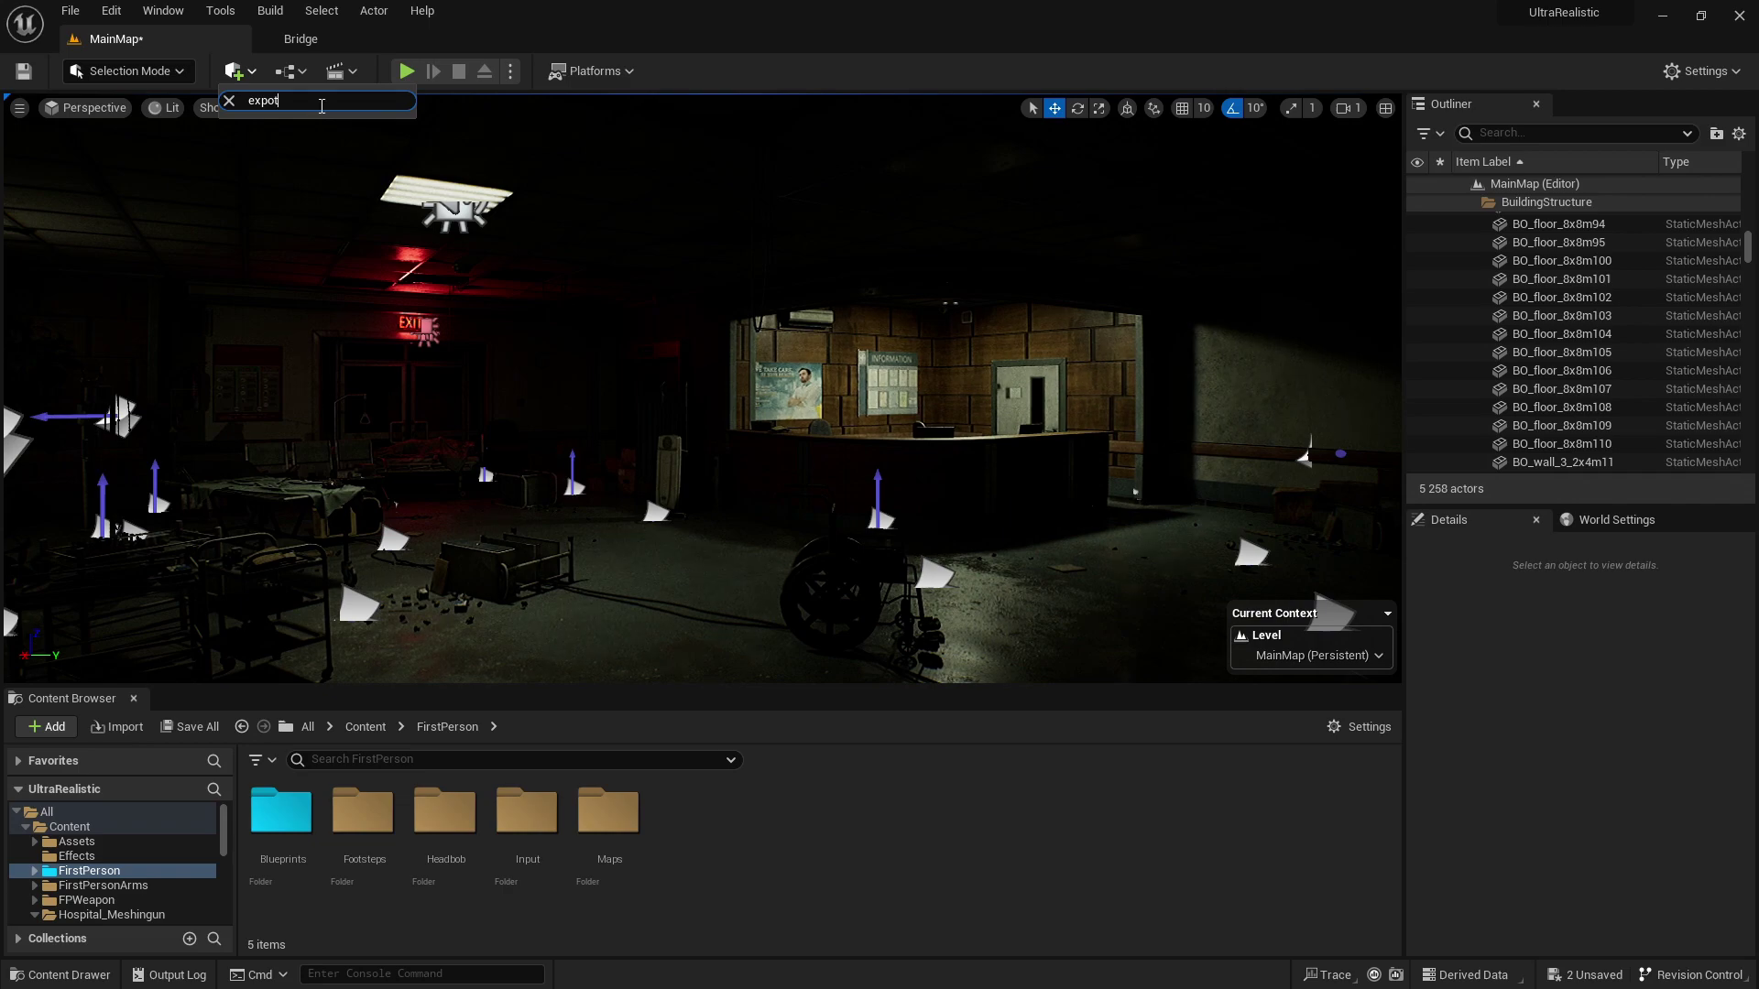
key("BackSpace")
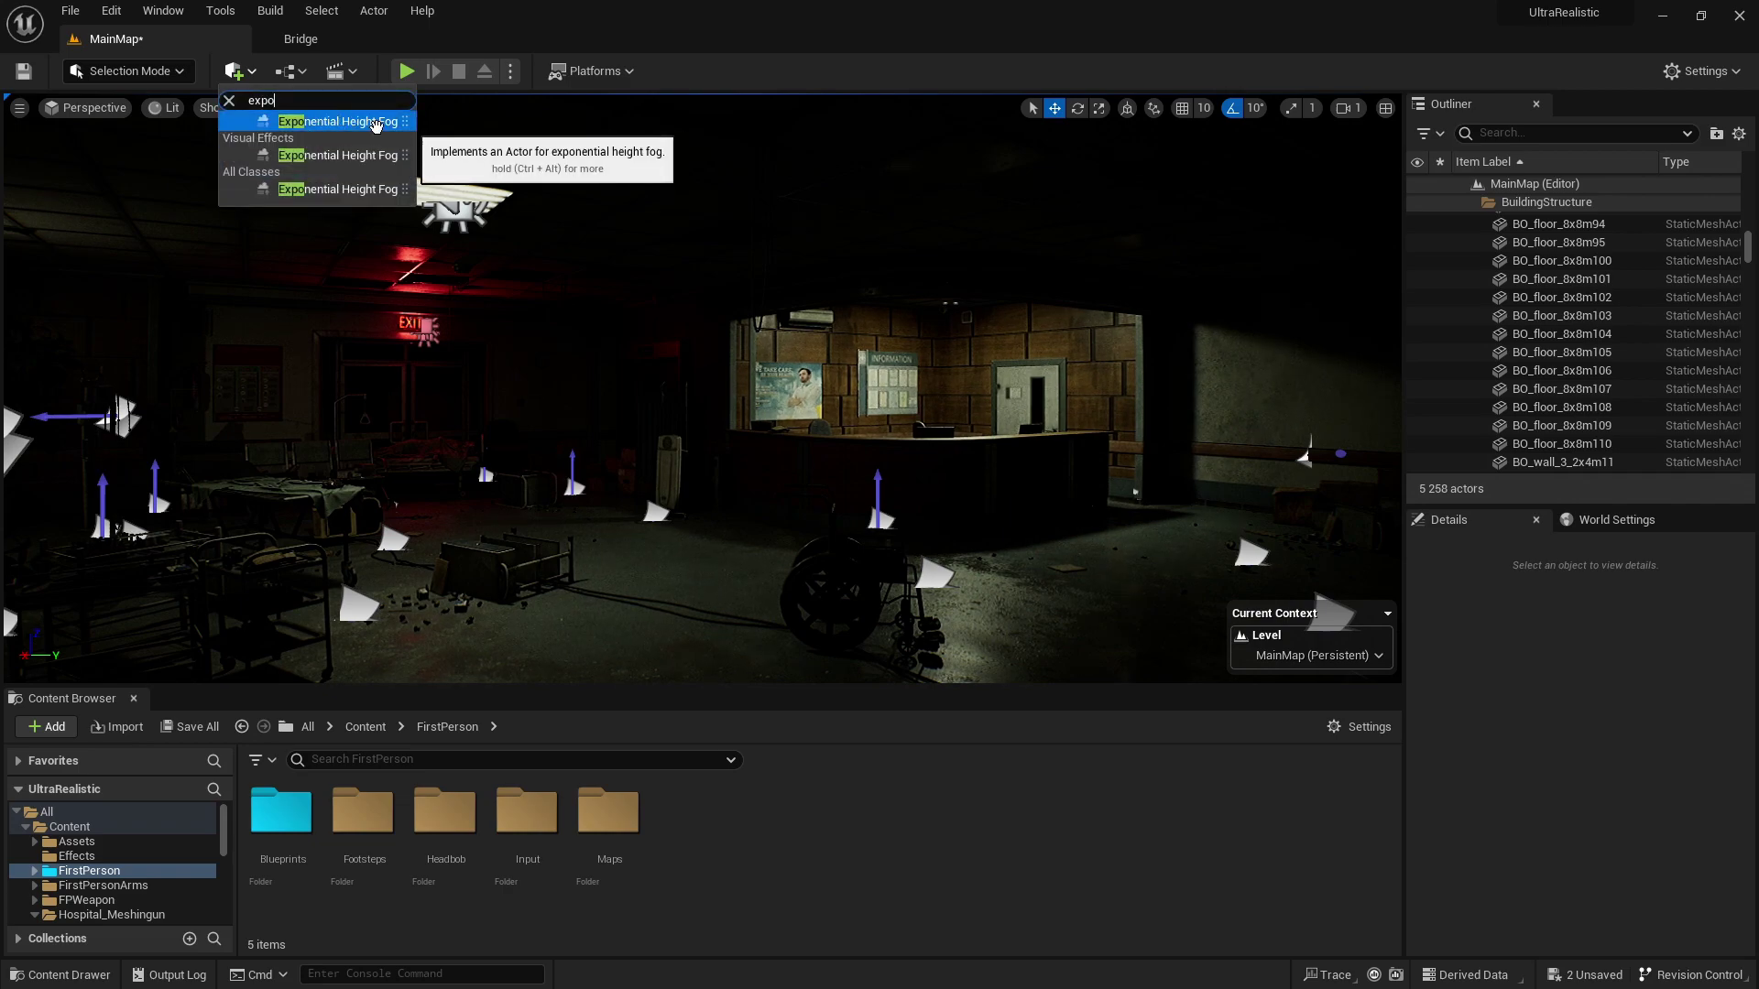
left_click(375, 122)
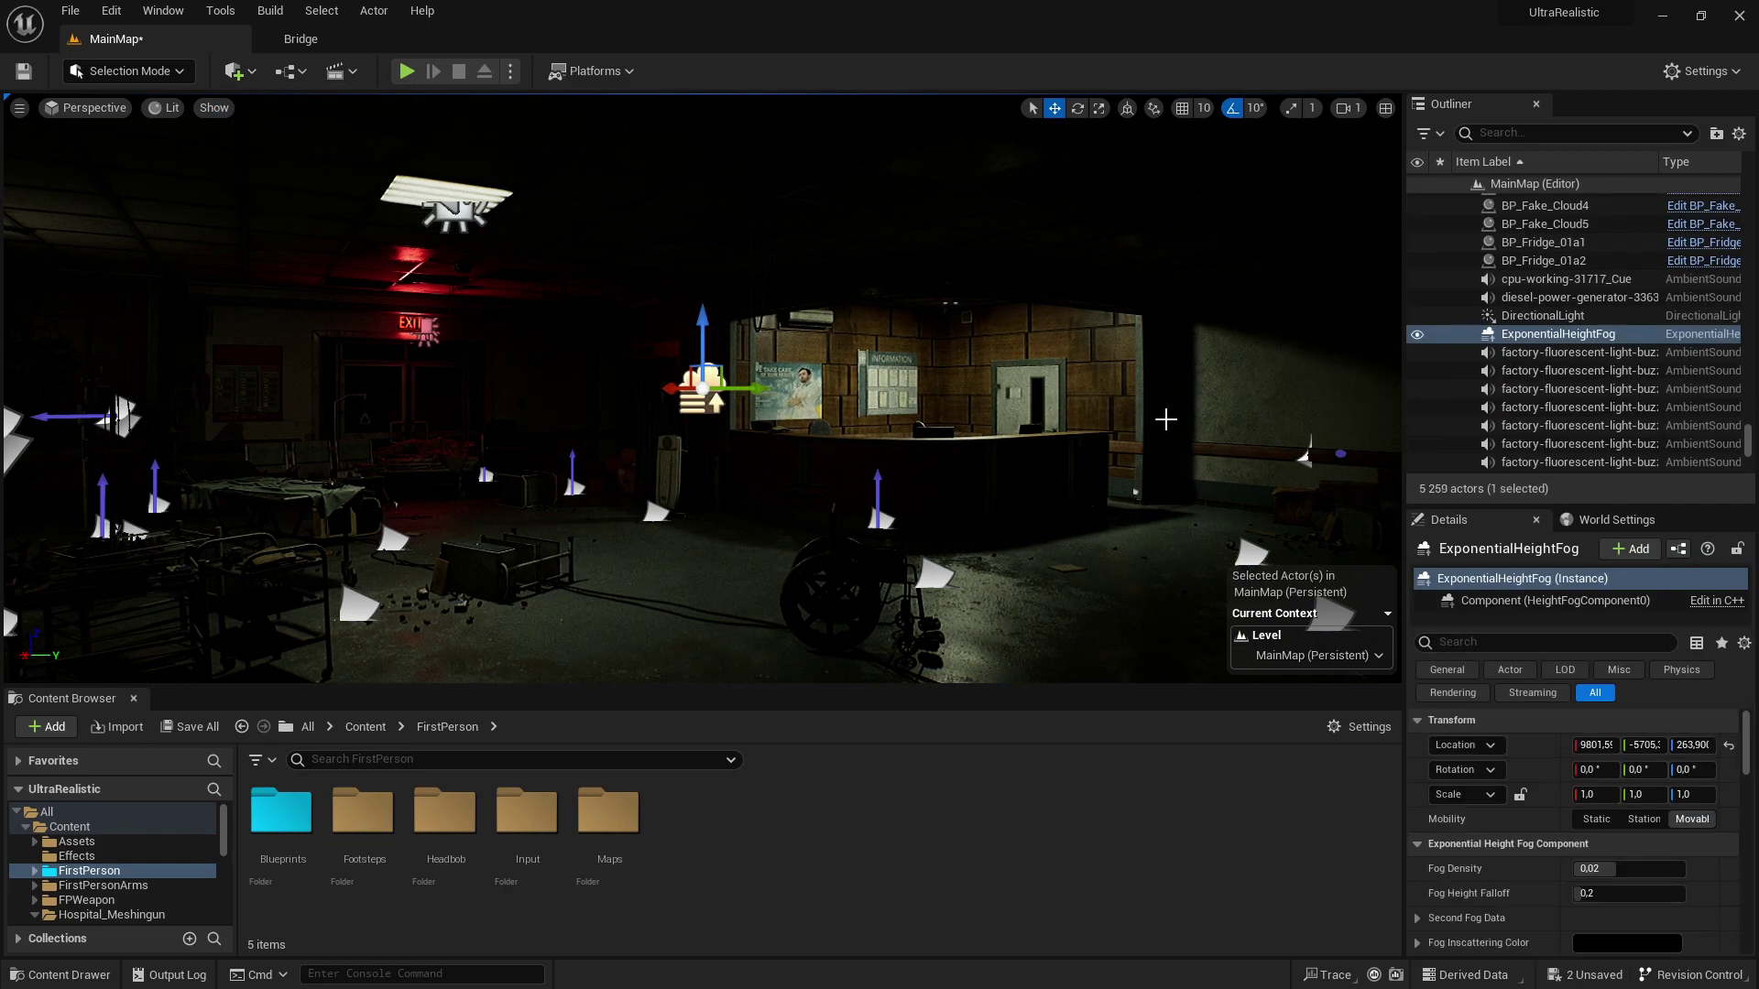
Step: Enable Volumetric Fog on the ExponentialHeightFog actor
left_click(1581, 336)
scroll(1549, 828, "down", 10)
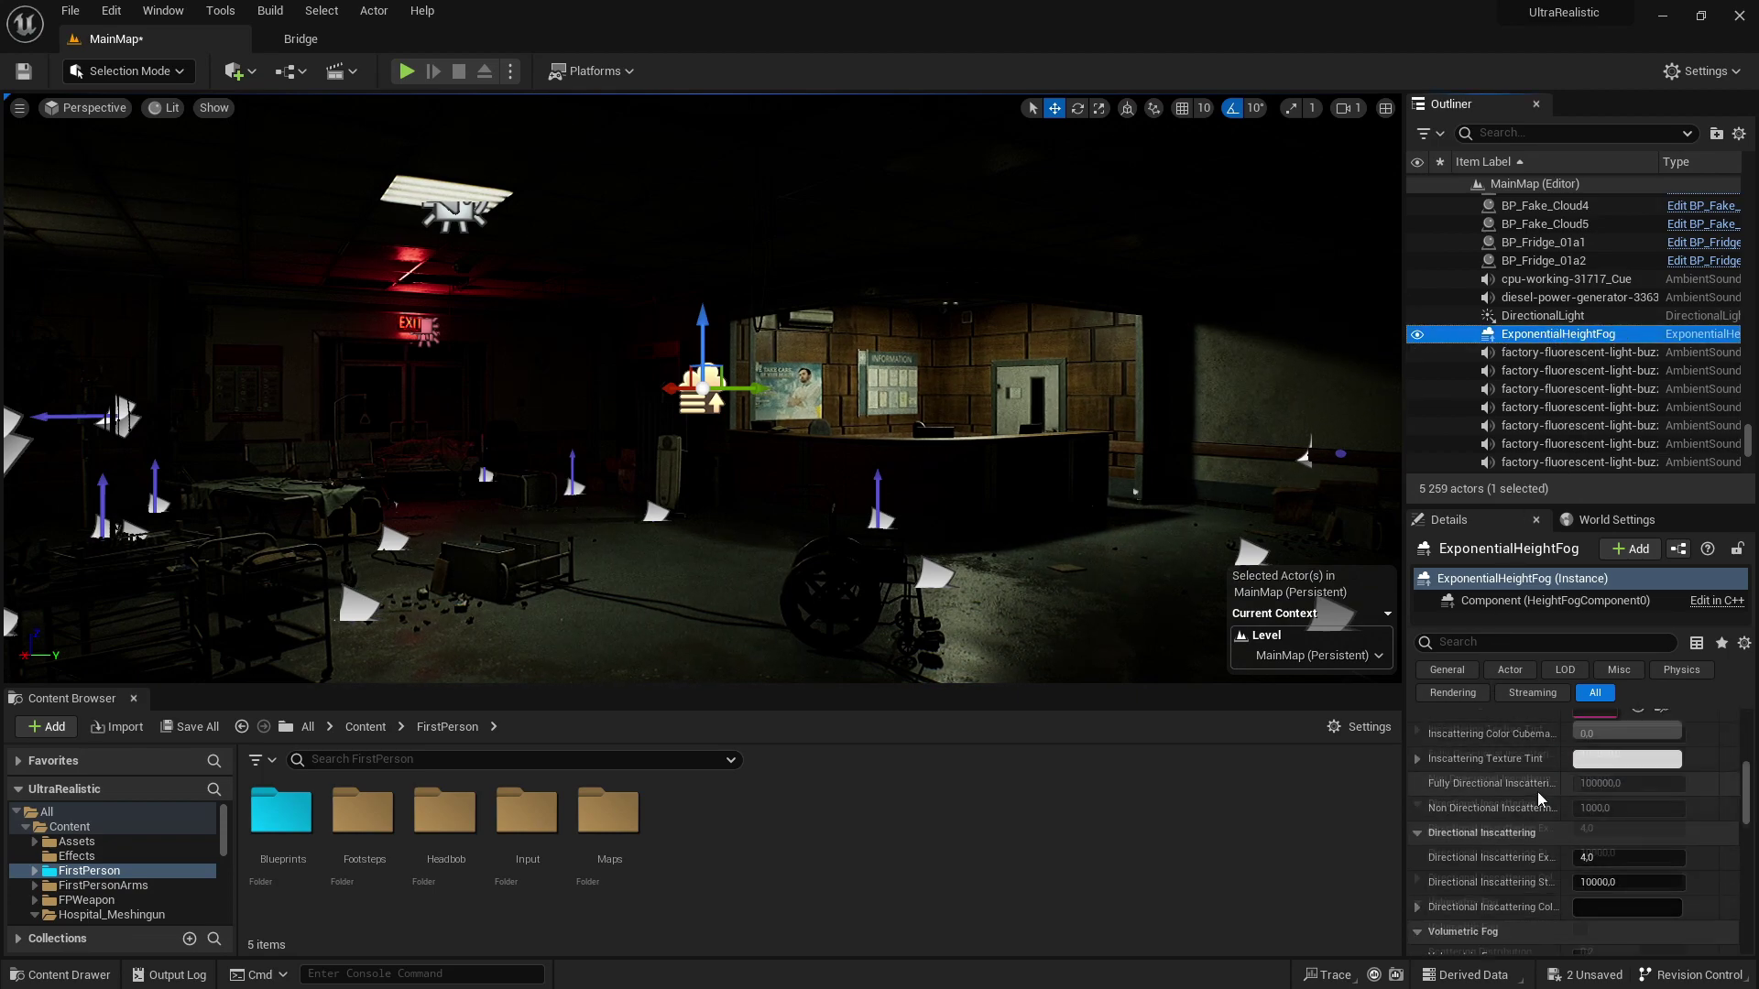
scroll(1528, 806, "down", 3)
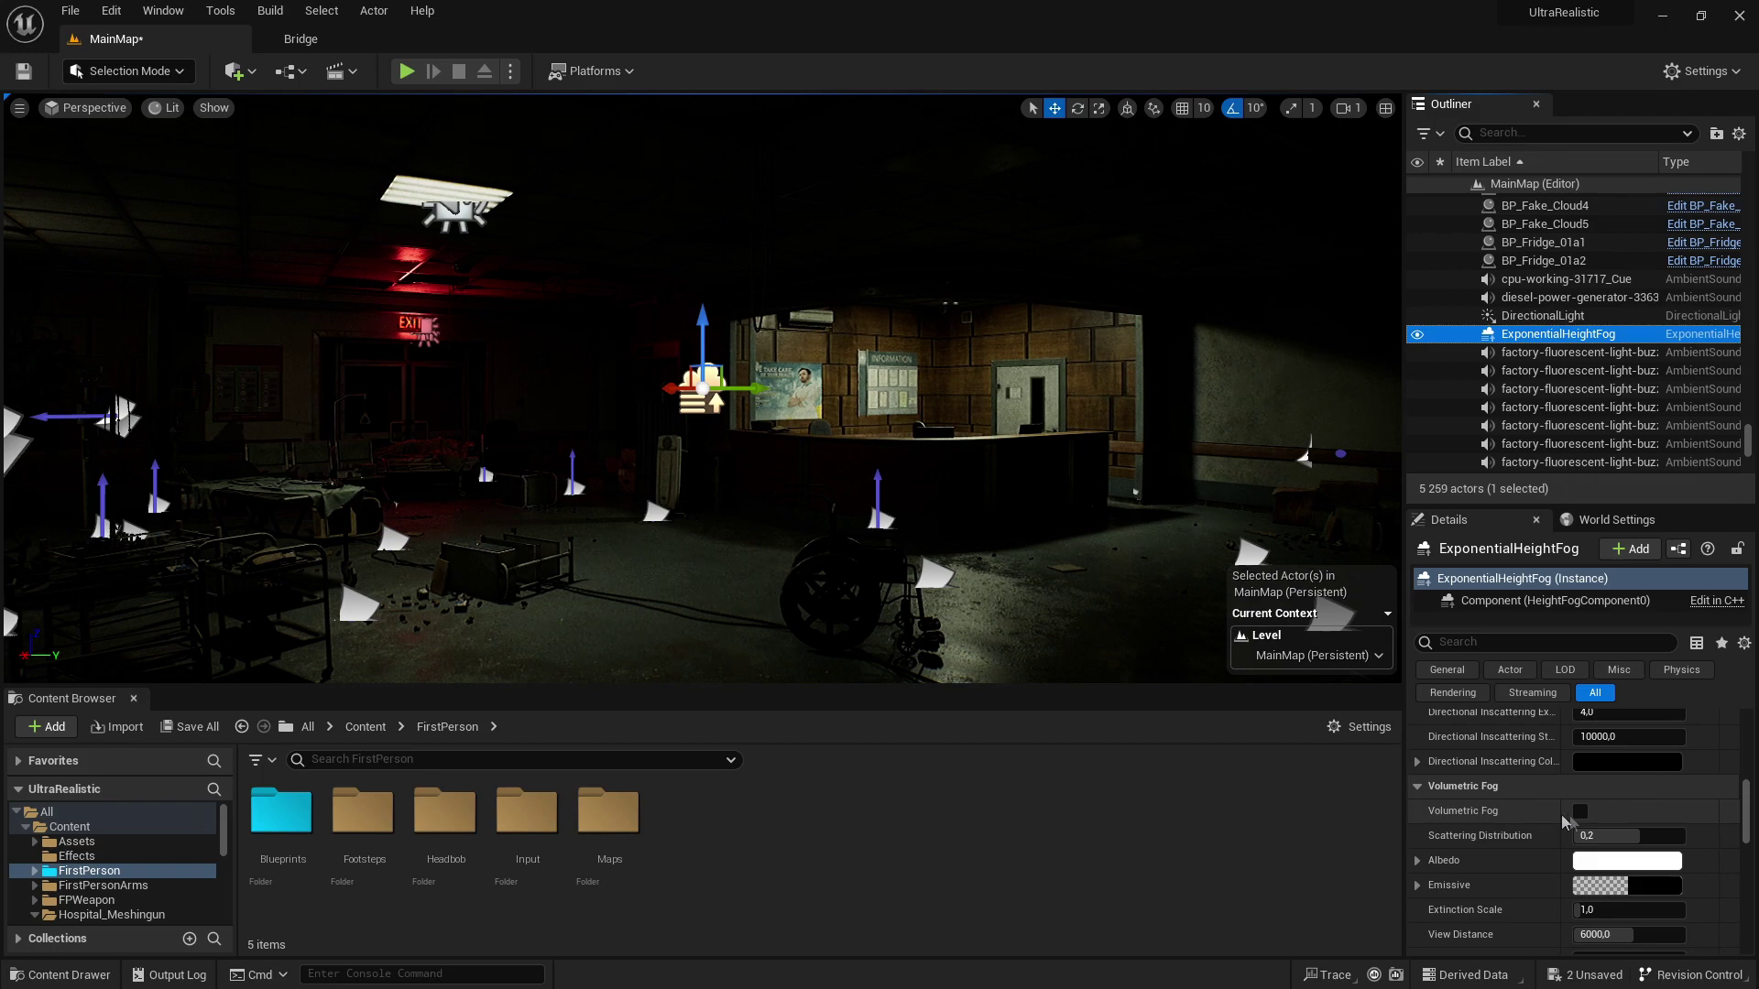
left_click(1580, 812)
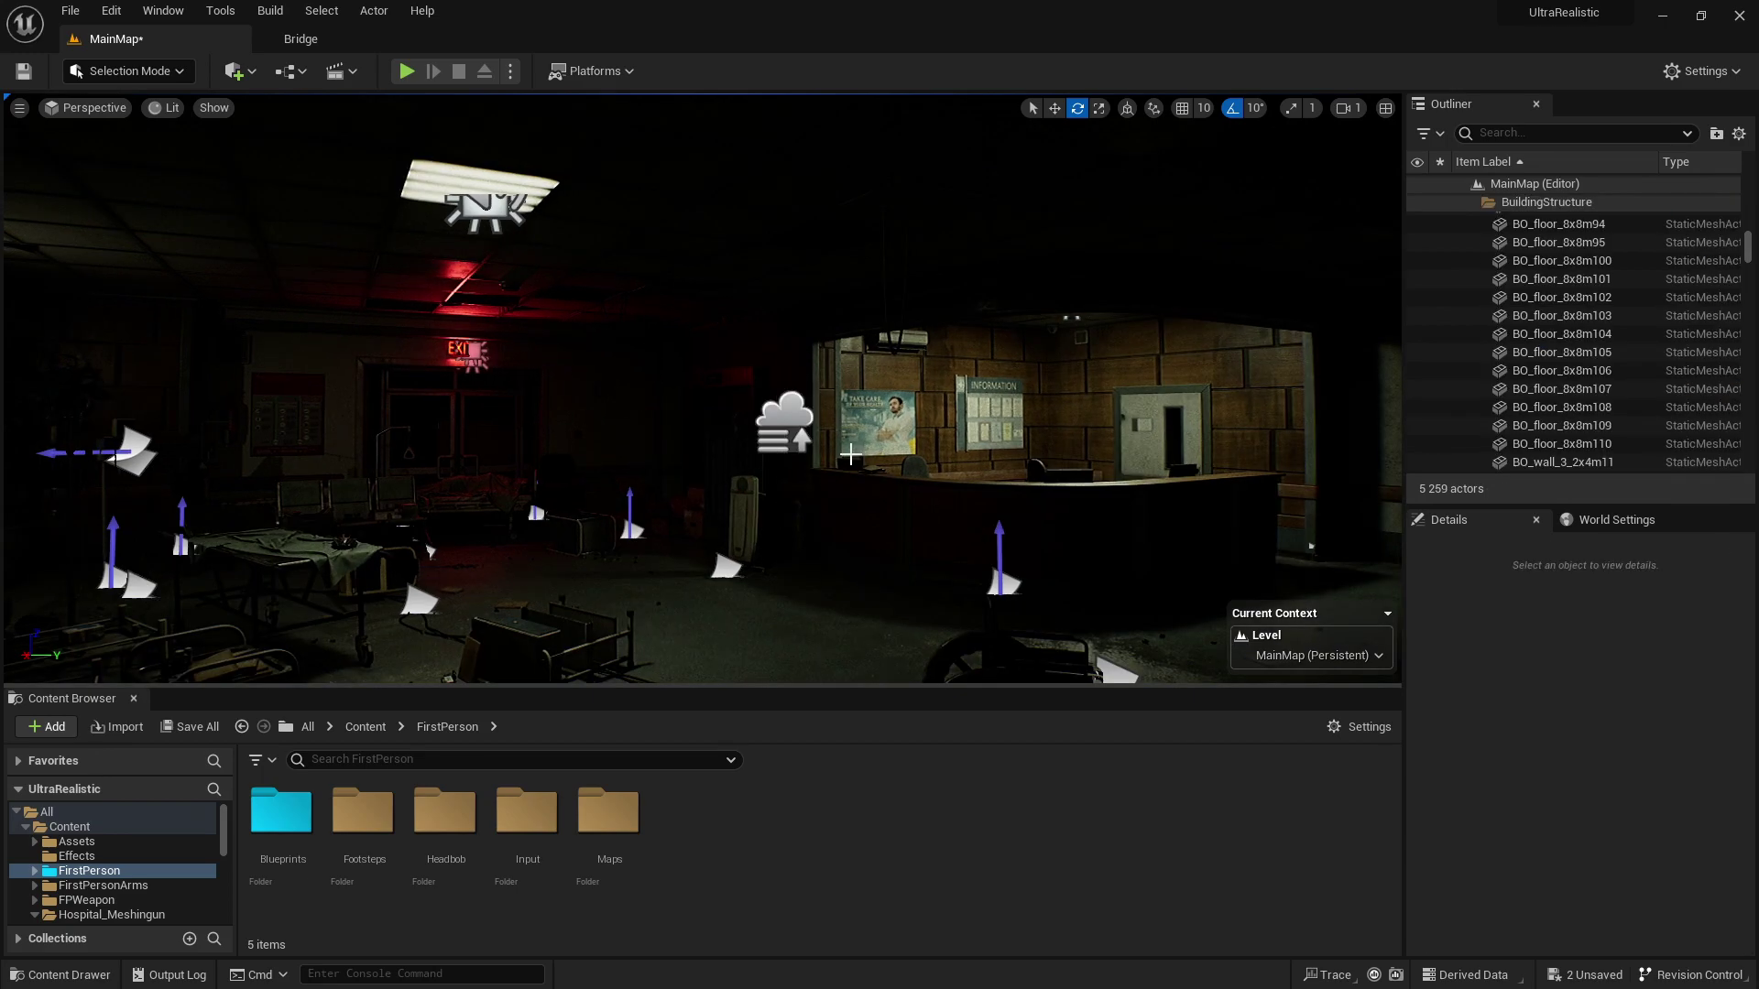
Step: Select the ceiling rect light in front of the exit sign and set its Volumetric Scattering Intensity to 30
key("w")
right_click_drag(850, 454, 646, 240)
left_click(626, 235)
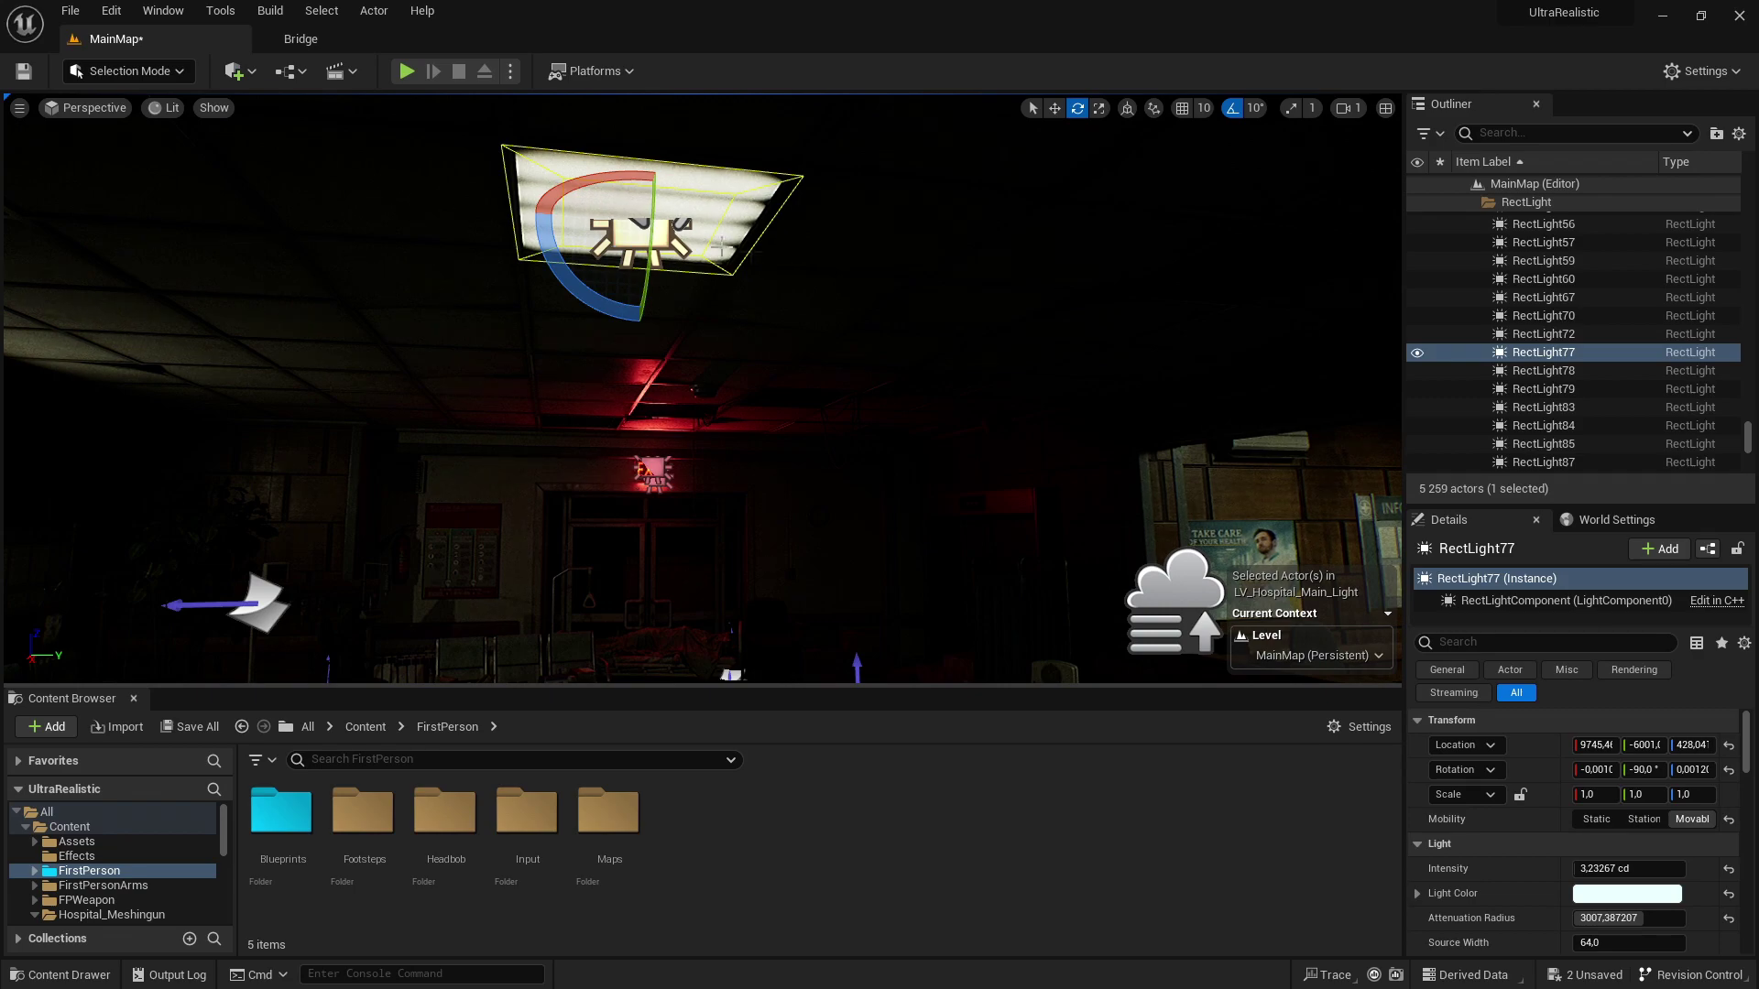
key("s")
right_click_drag(849, 250, 952, 370)
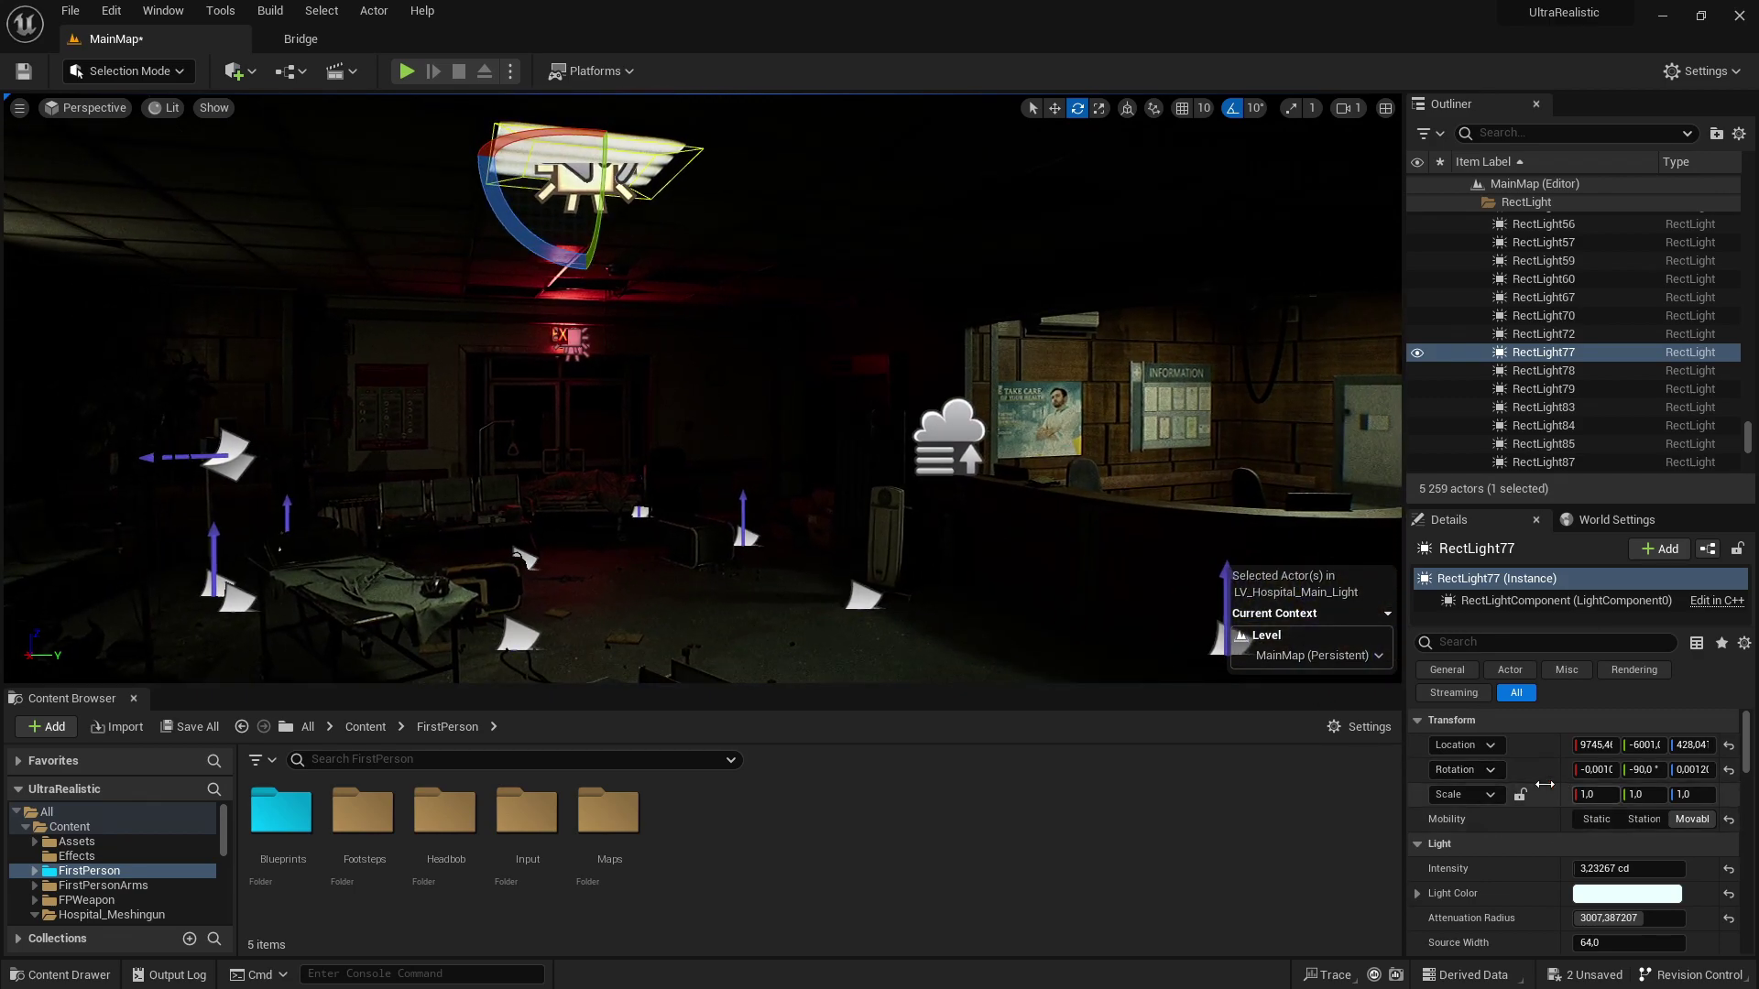
scroll(1472, 872, "down", 5)
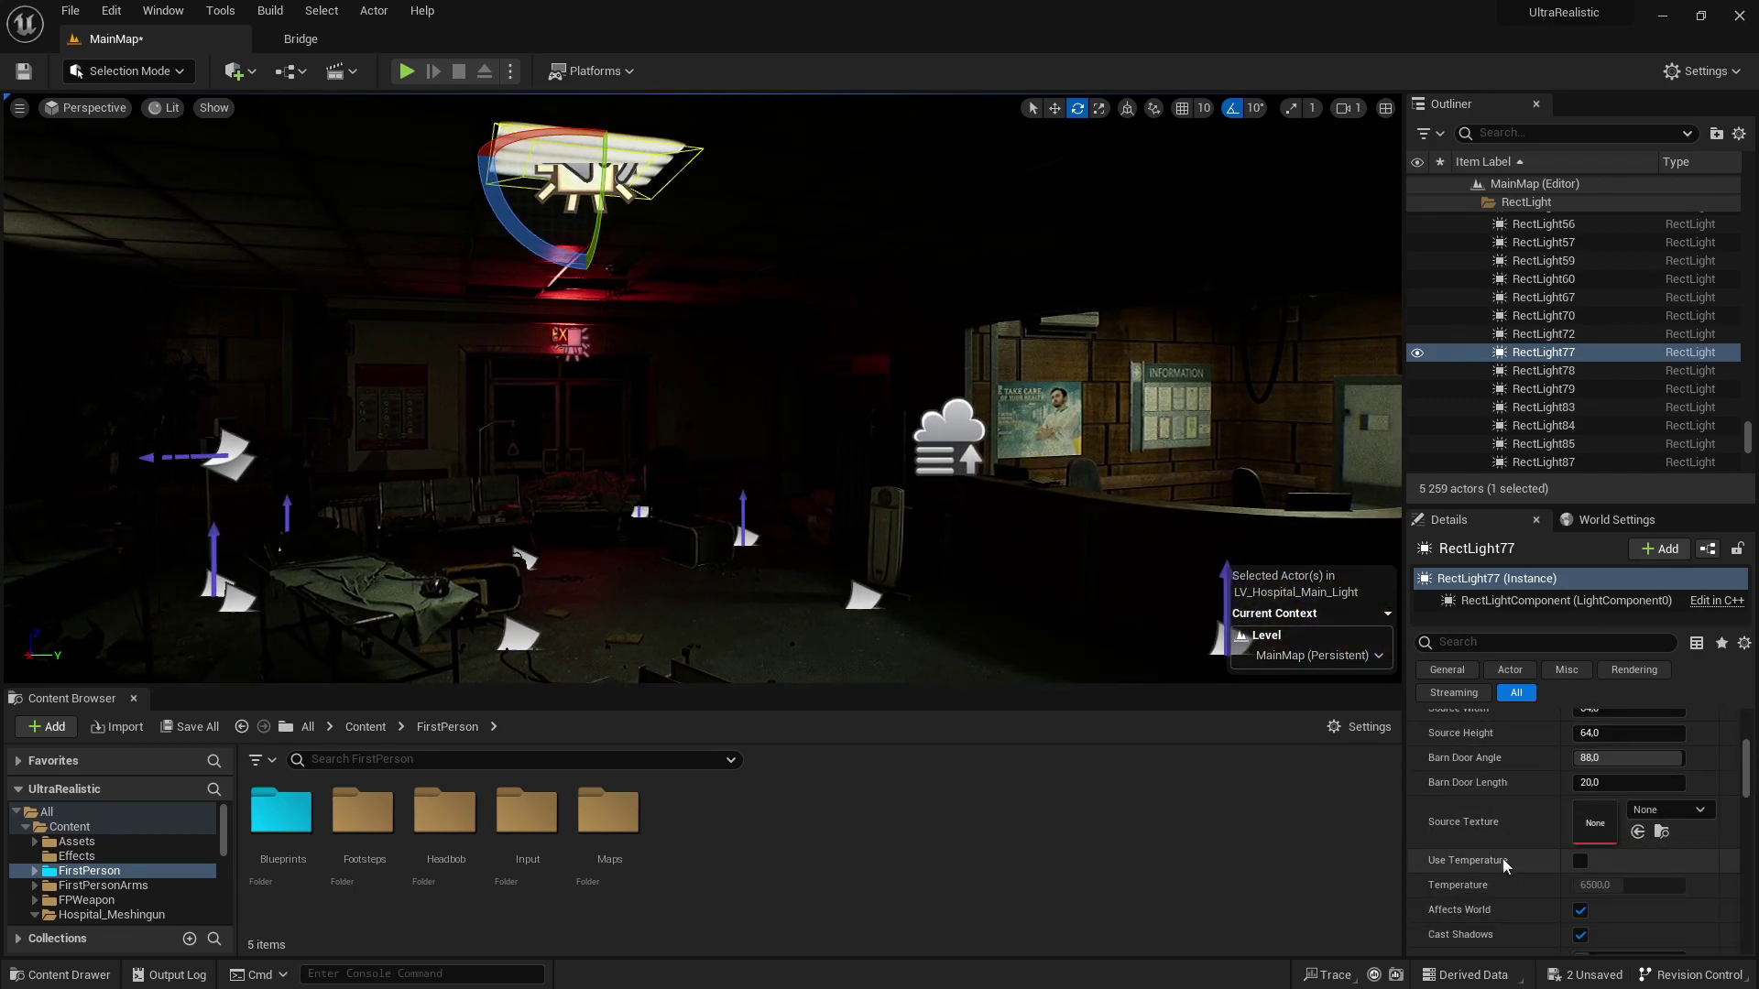
scroll(1488, 816, "down", 2)
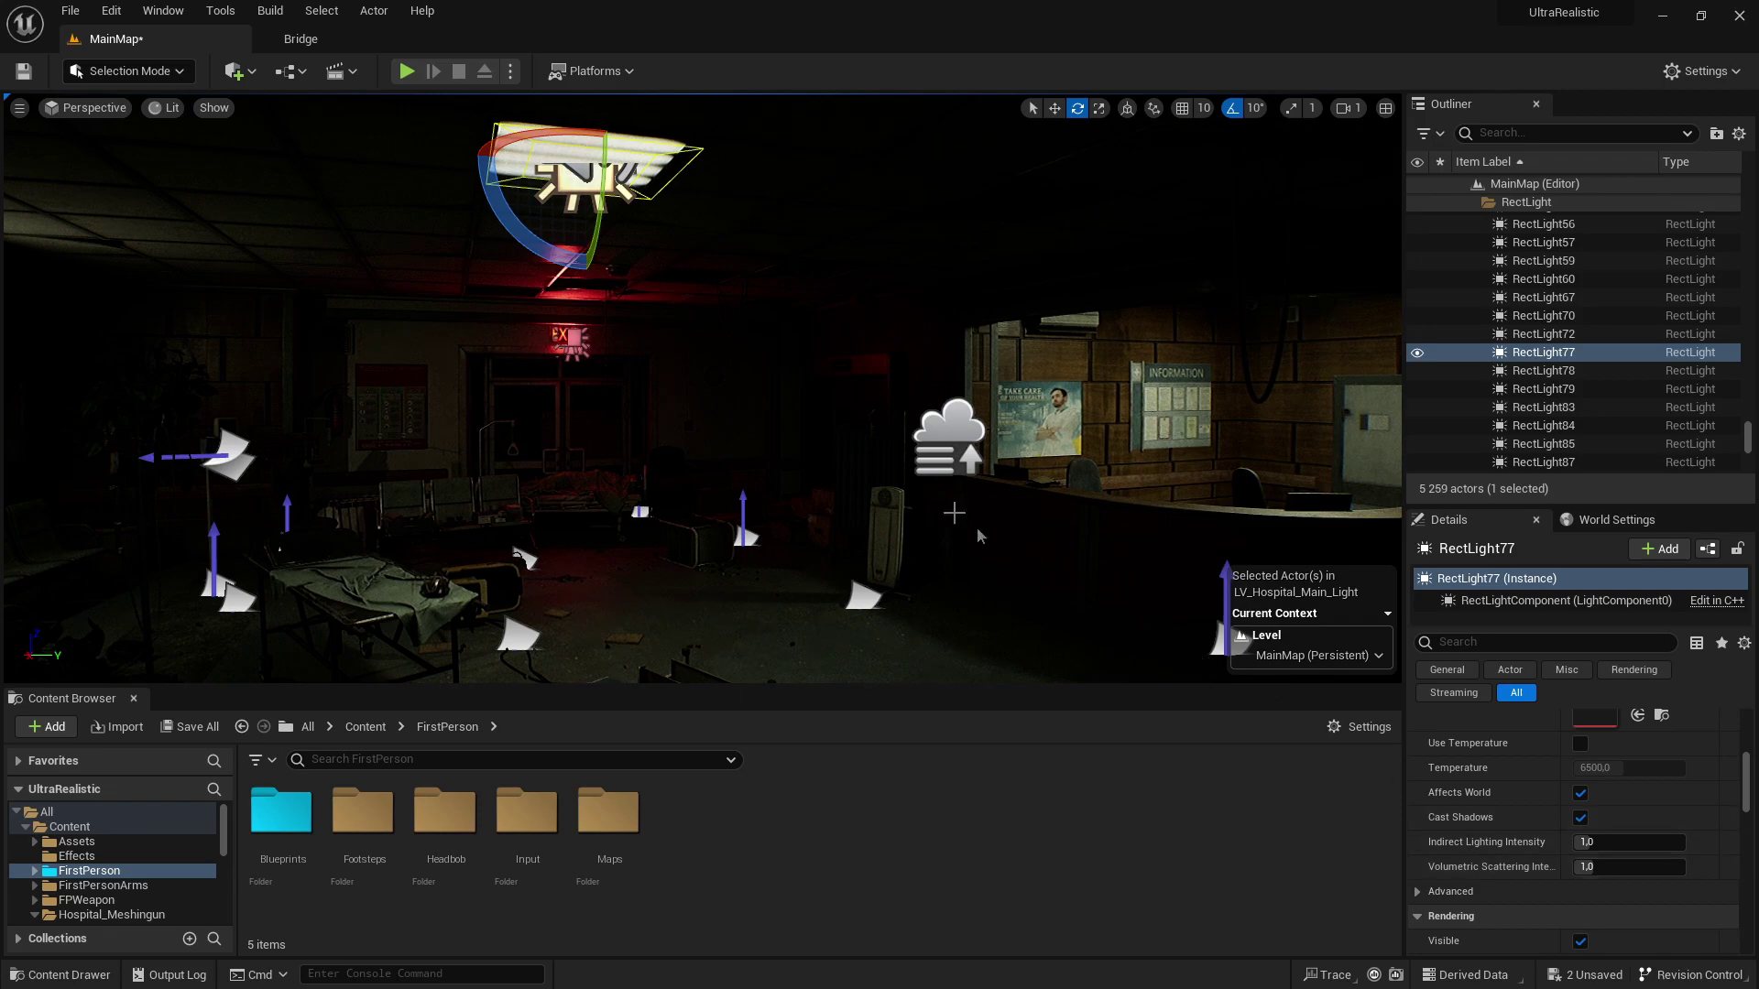
right_click_drag(978, 536, 920, 513)
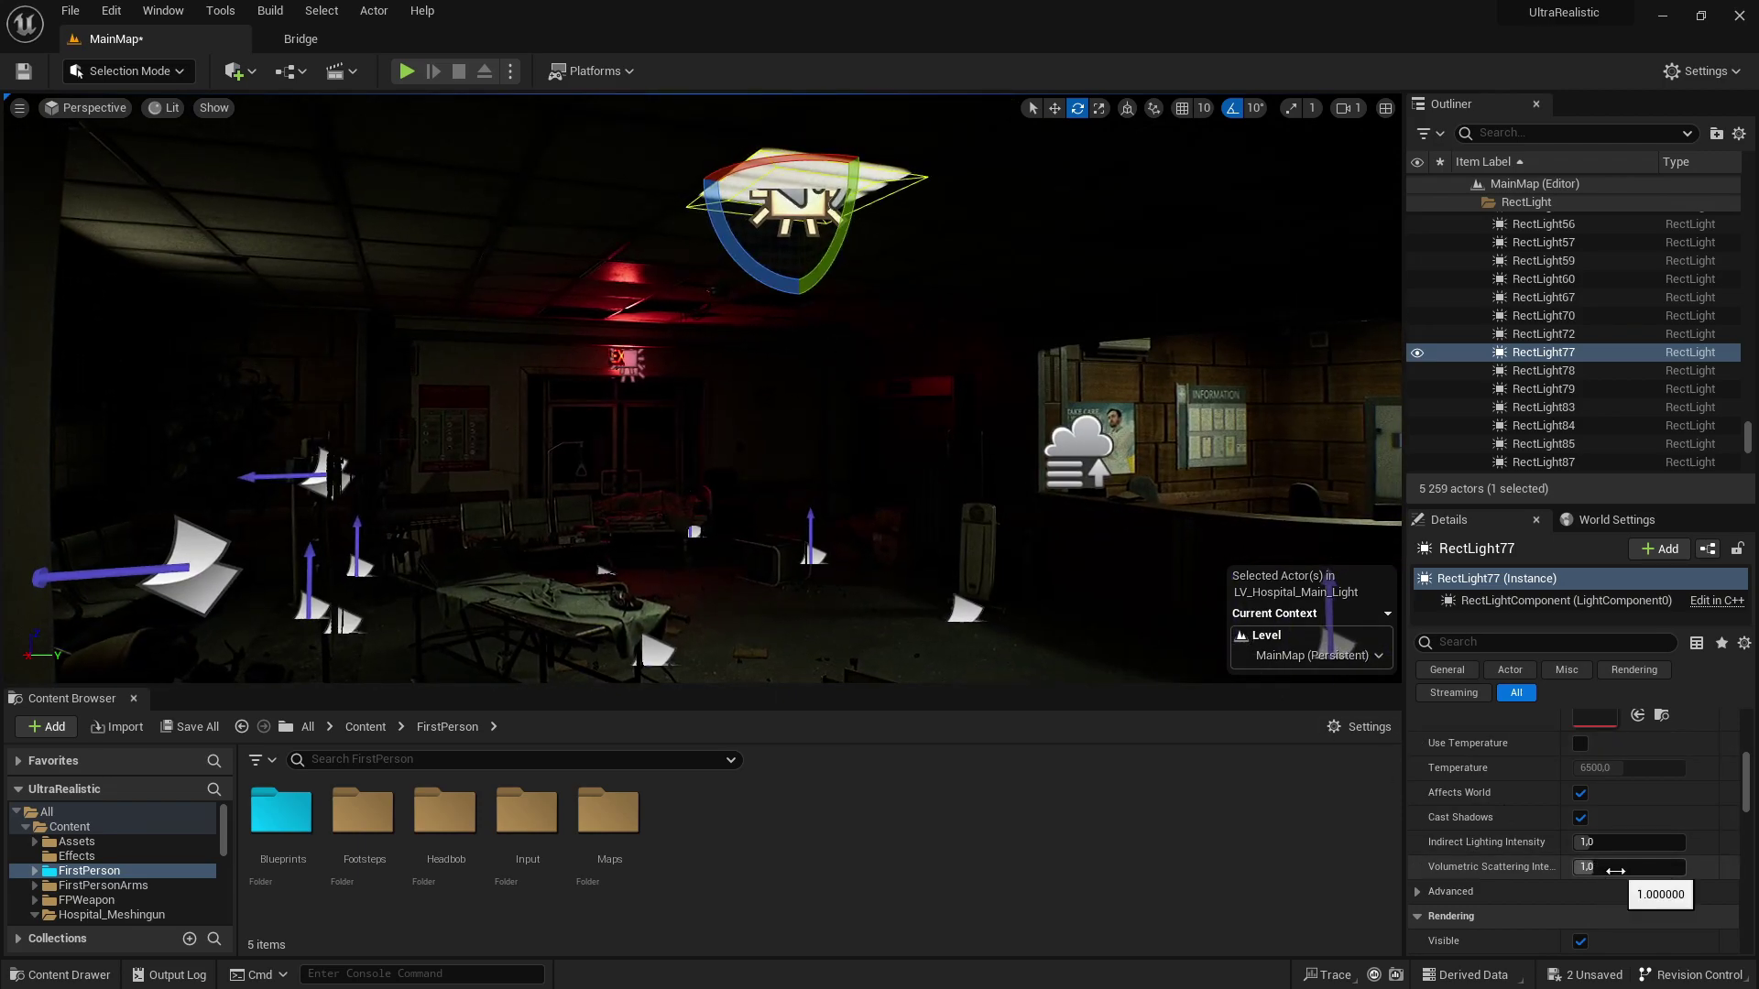
right_click_drag(479, 447, 705, 364)
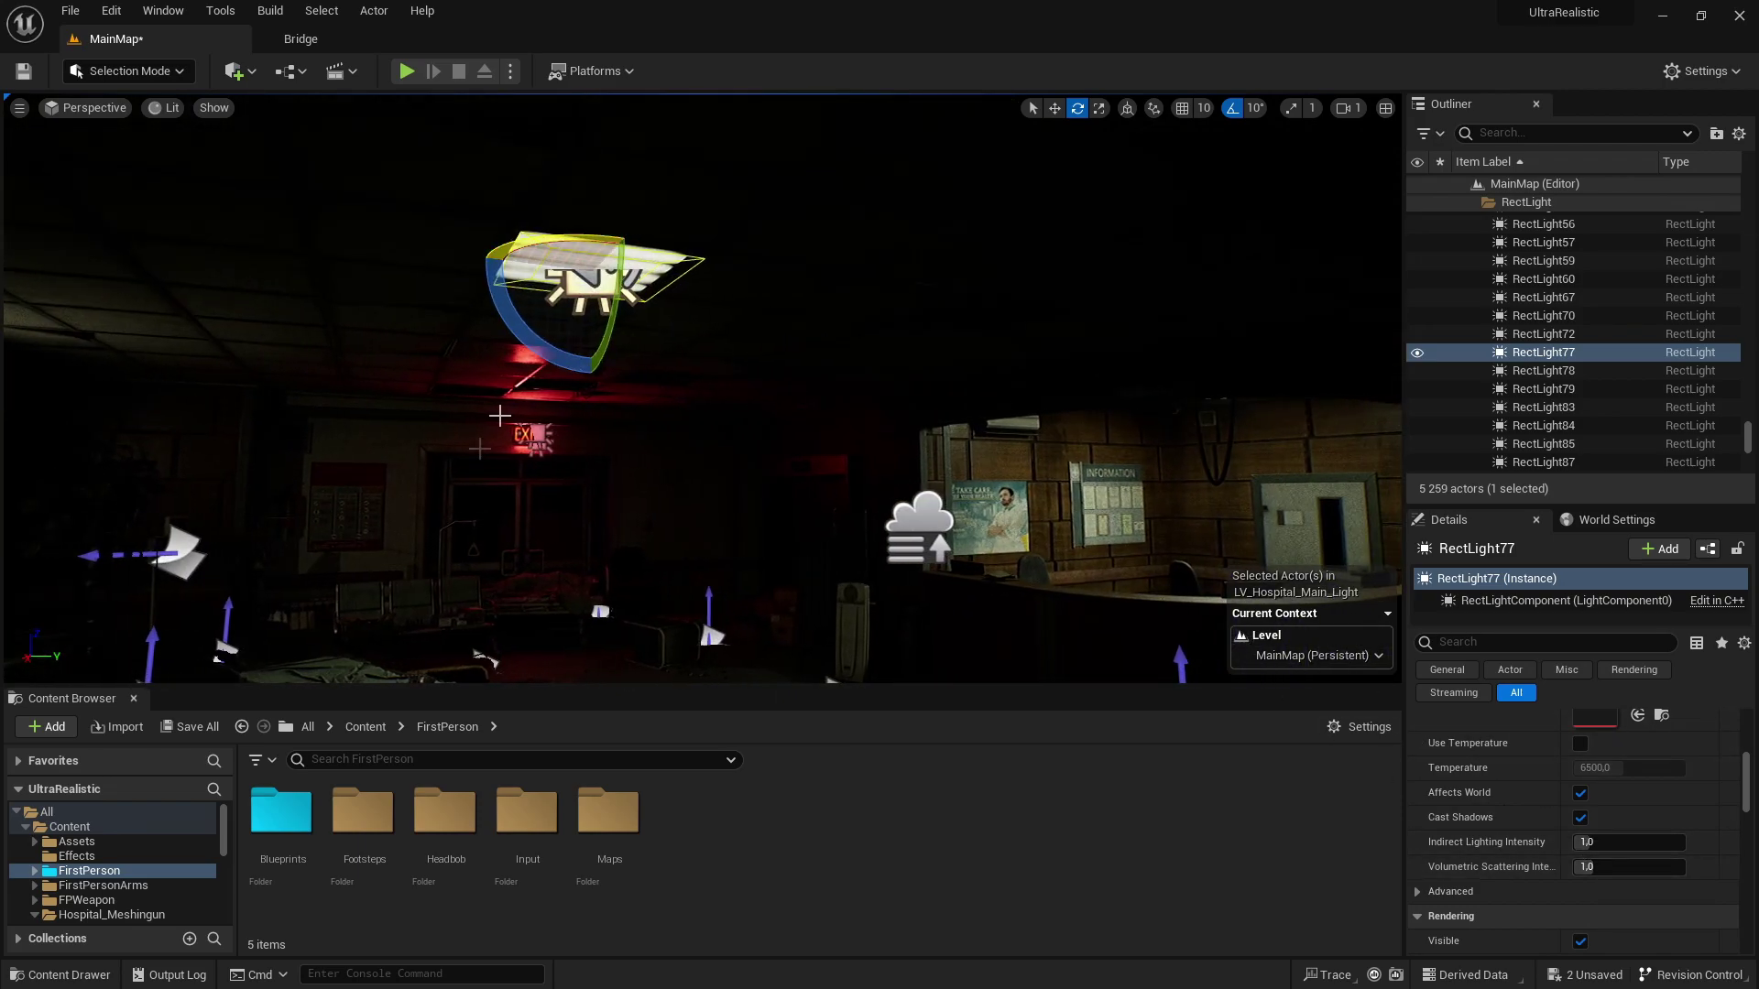
left_click_drag(498, 518, 505, 481)
left_click(1613, 868)
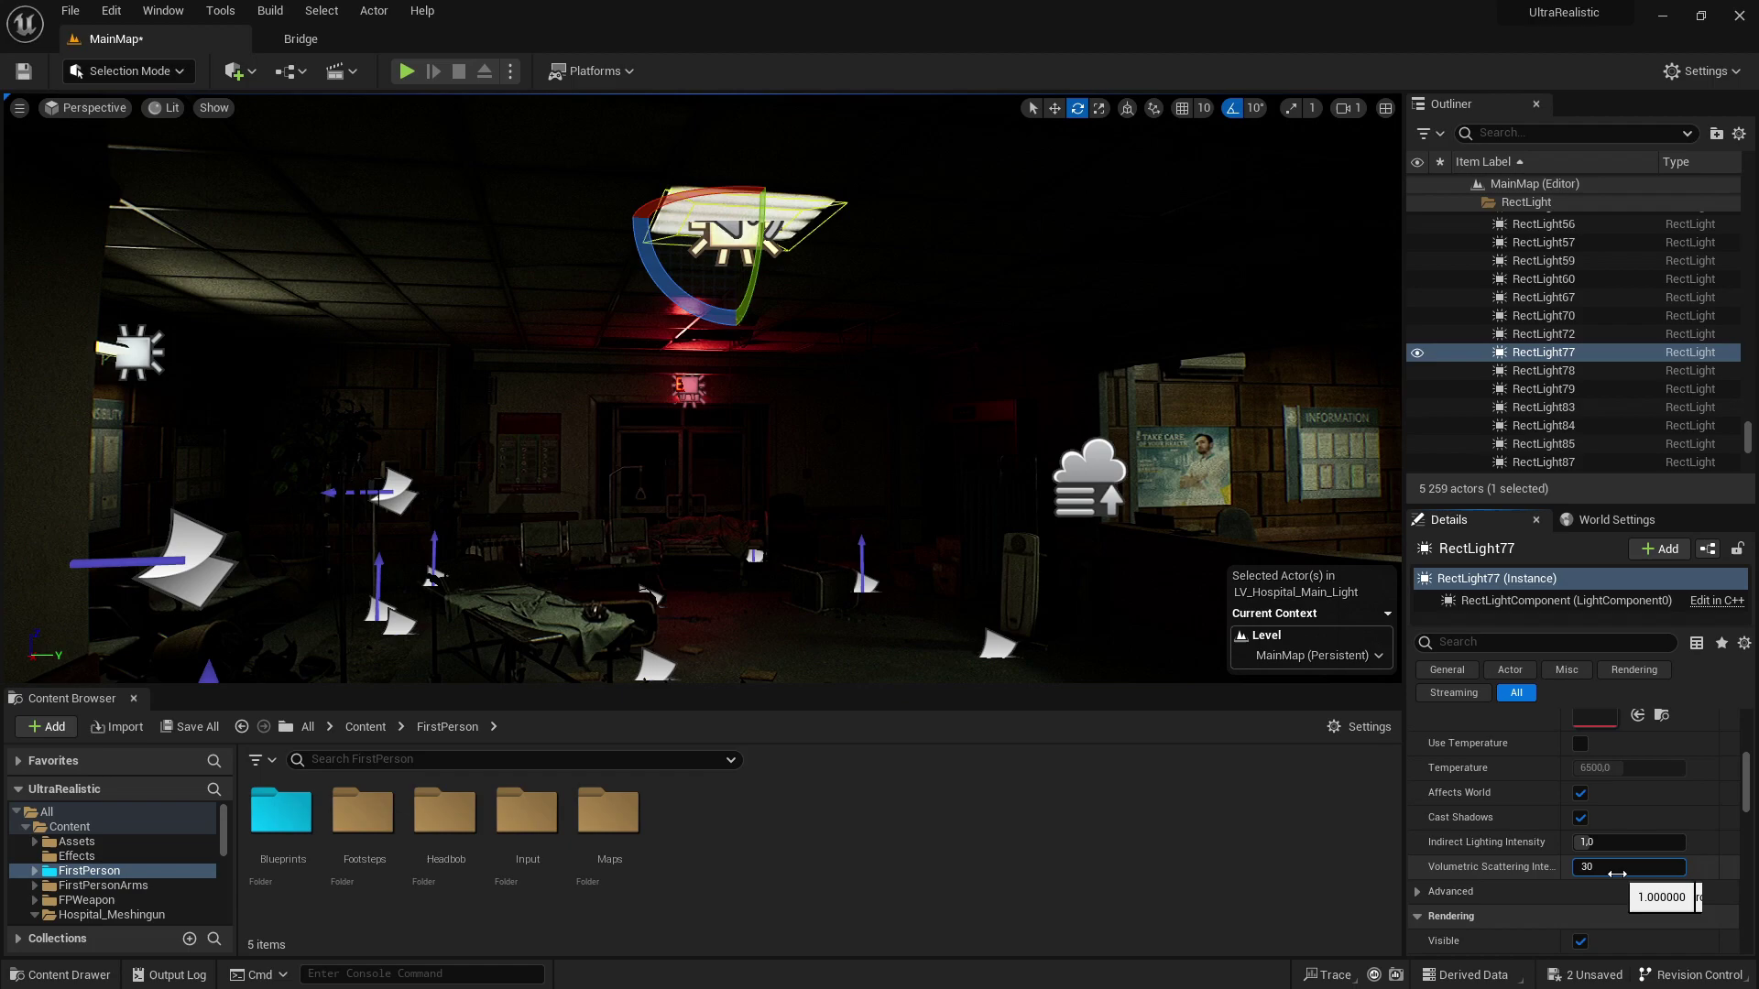
key("Return")
Step: Examine the volumetric glow around the ceiling light and across the reception room from several angles
right_click_drag(982, 481, 982, 505)
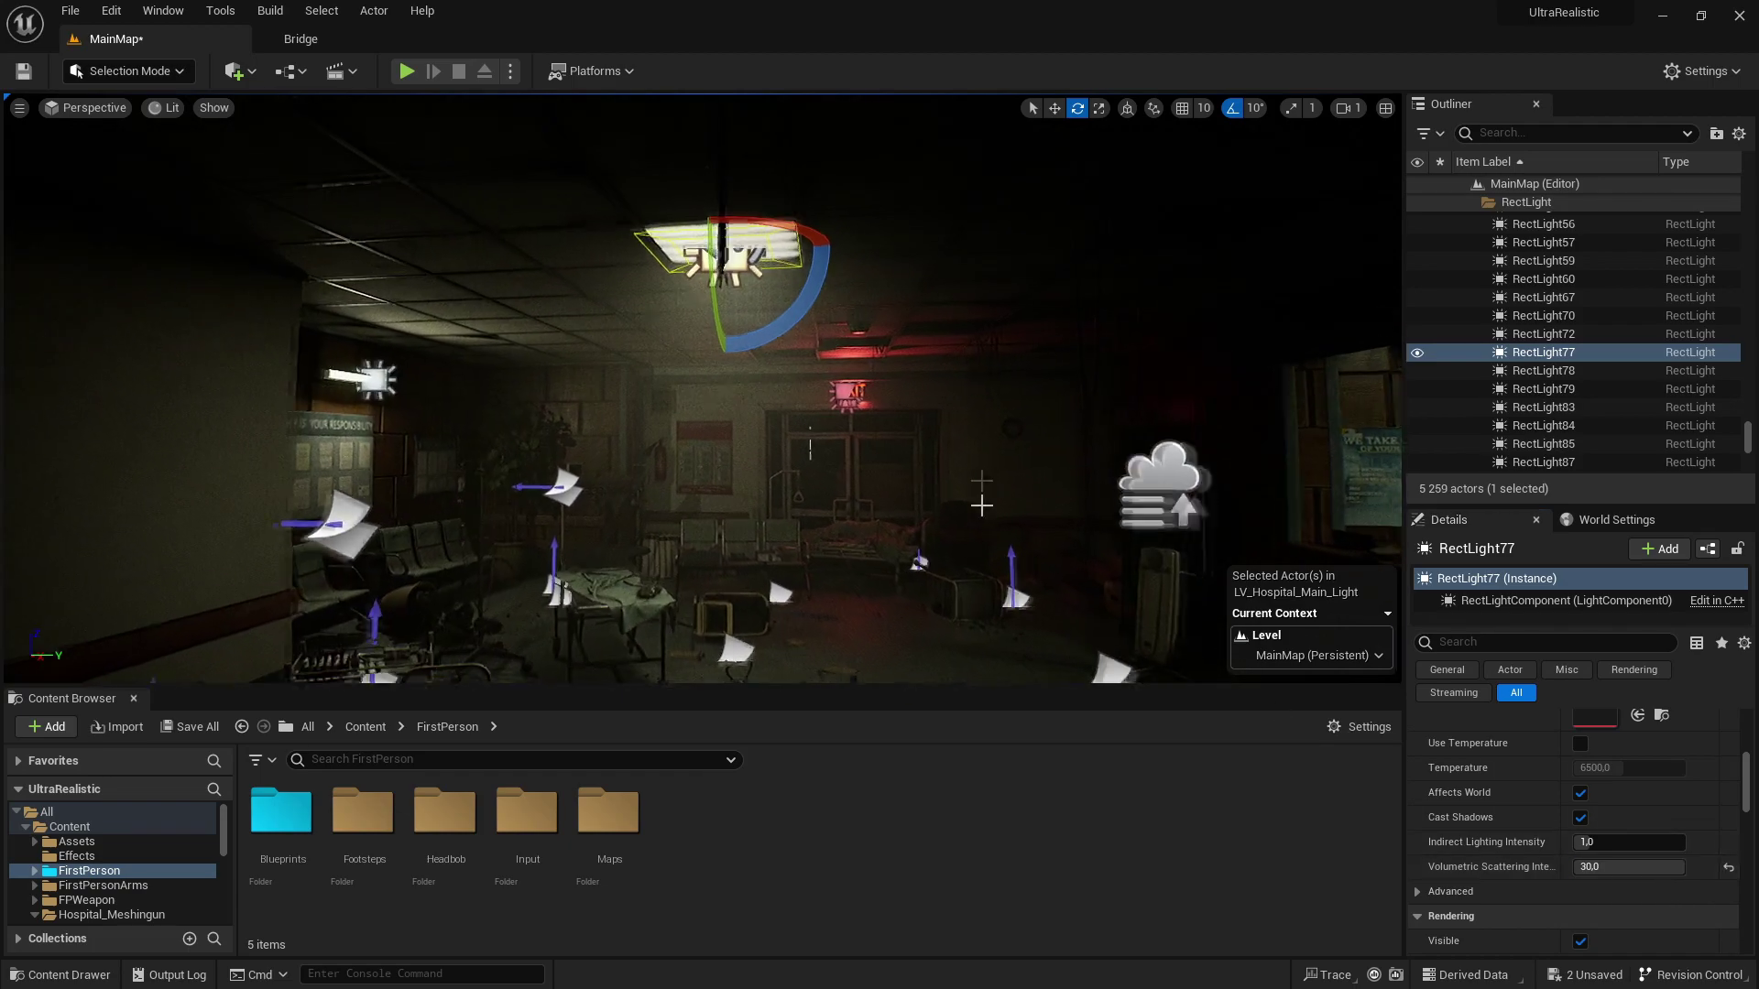
right_click_drag(761, 286, 902, 287)
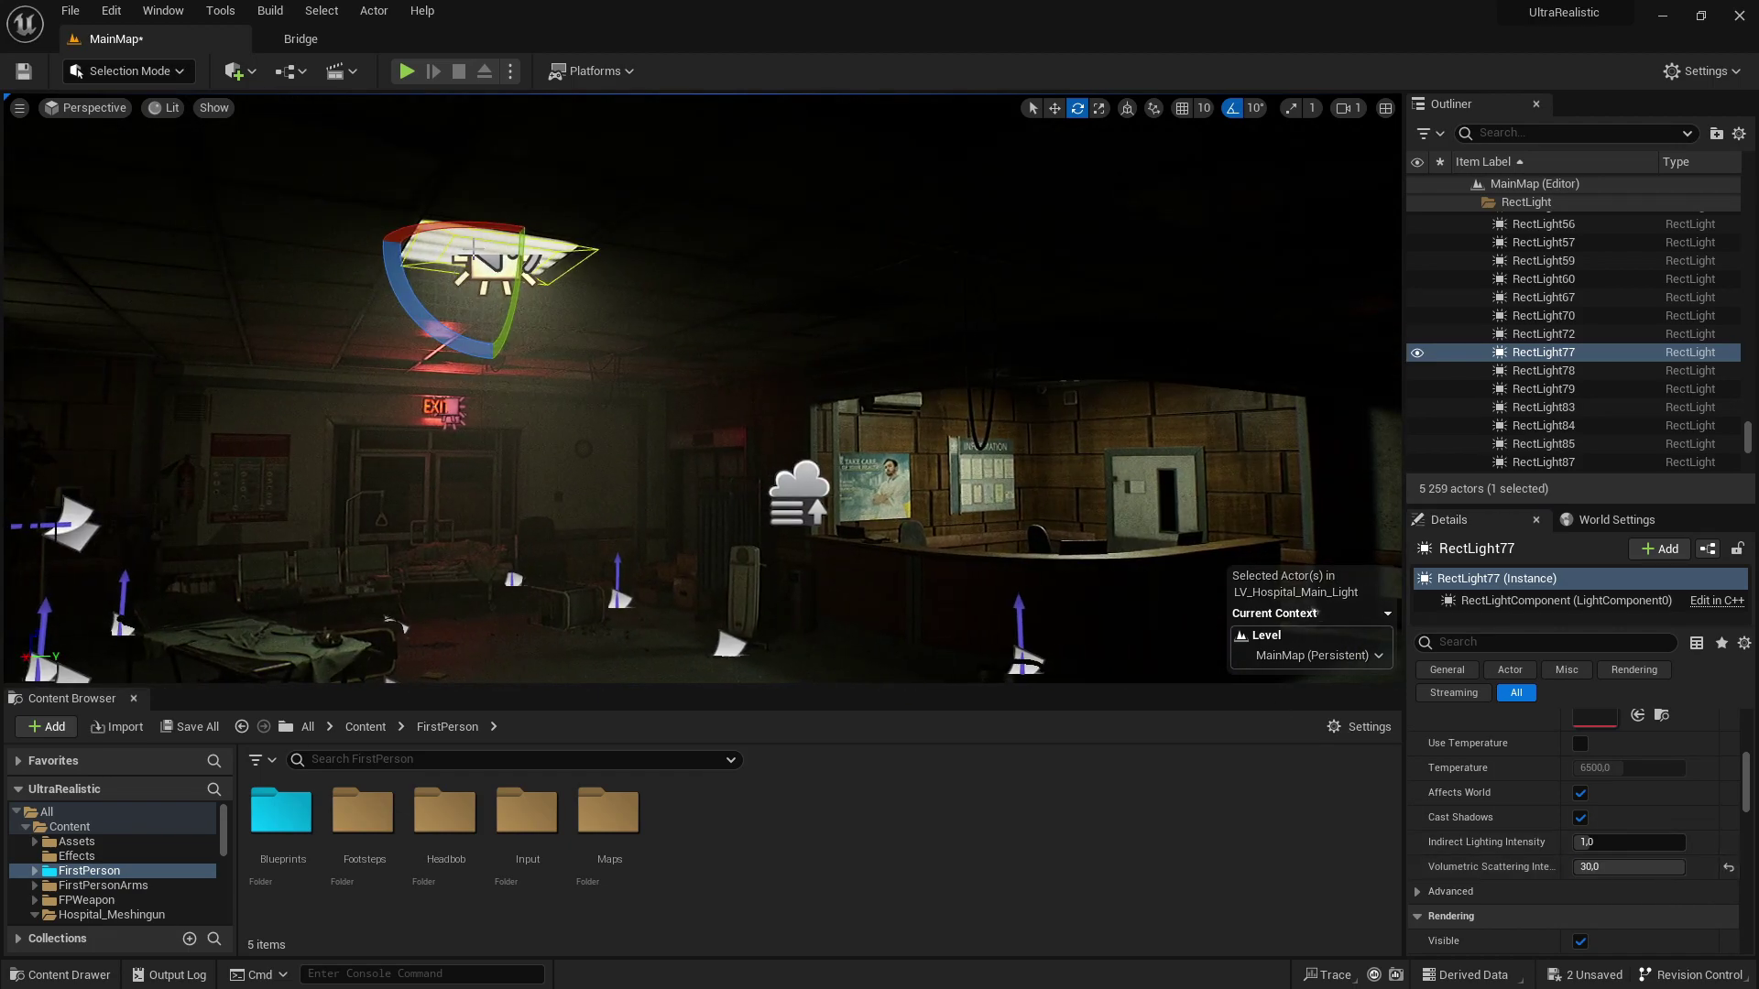
right_click_drag(773, 298, 944, 257)
key("s")
right_click_drag(822, 437, 691, 329)
key("w")
key("s")
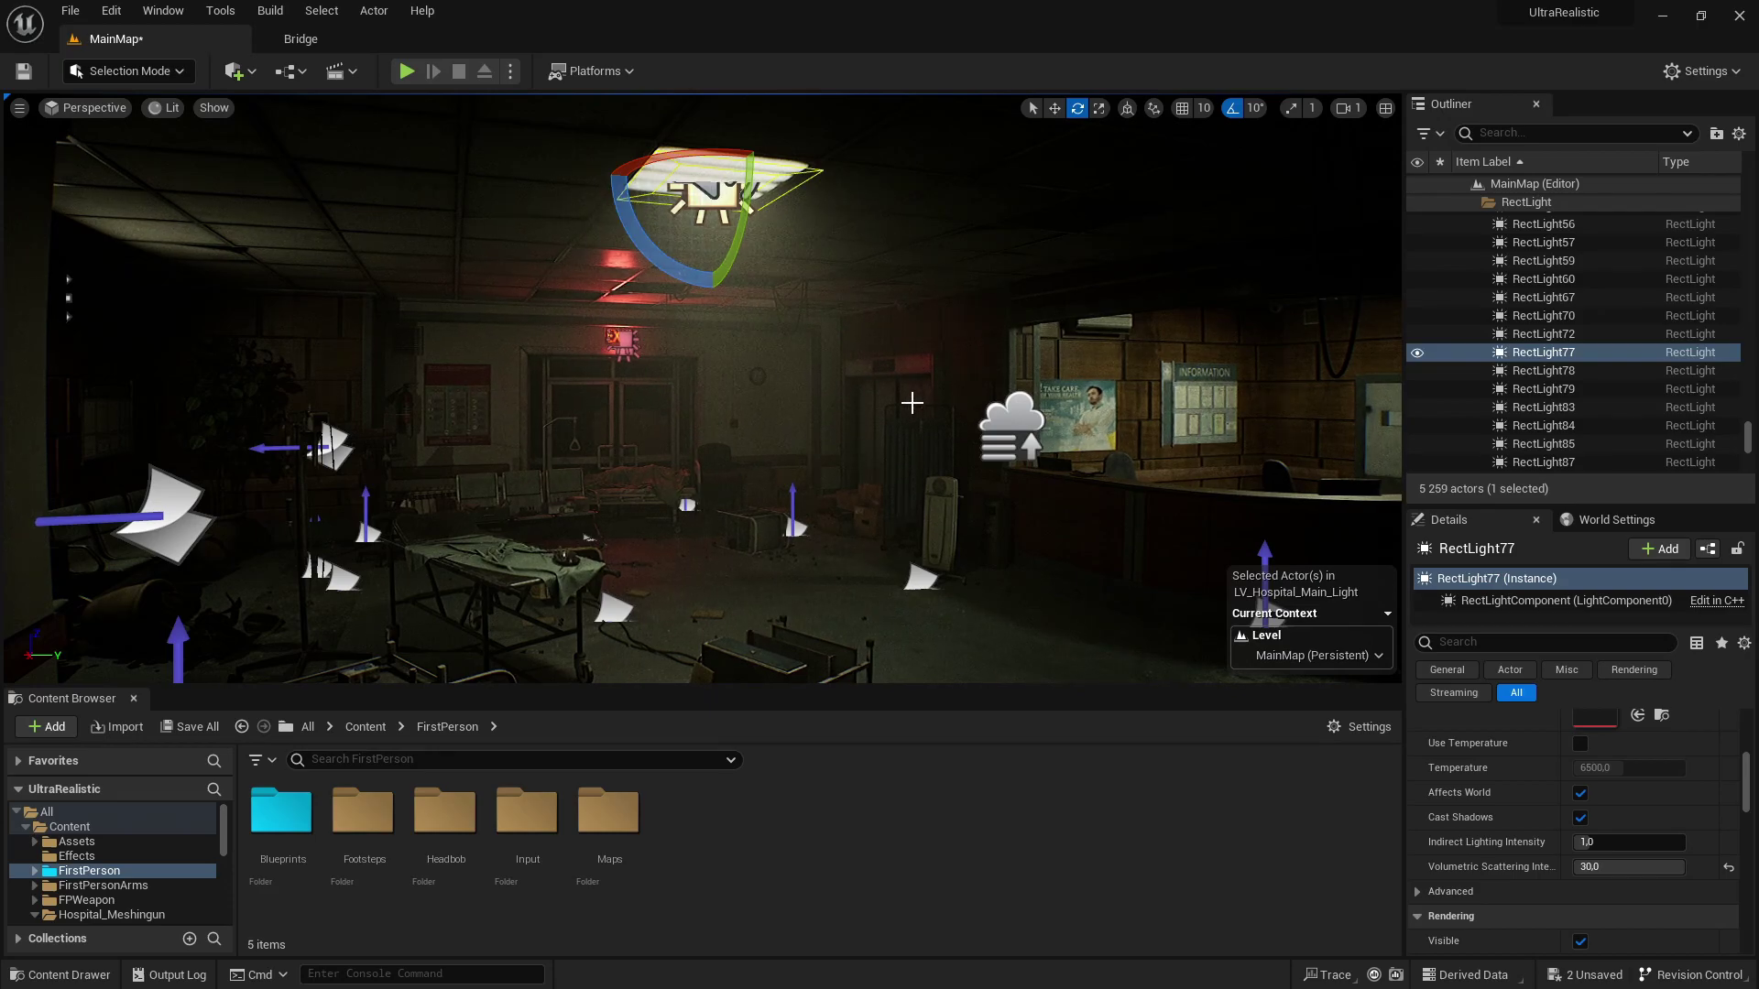
right_click_drag(690, 329, 926, 476)
key("w")
key("s")
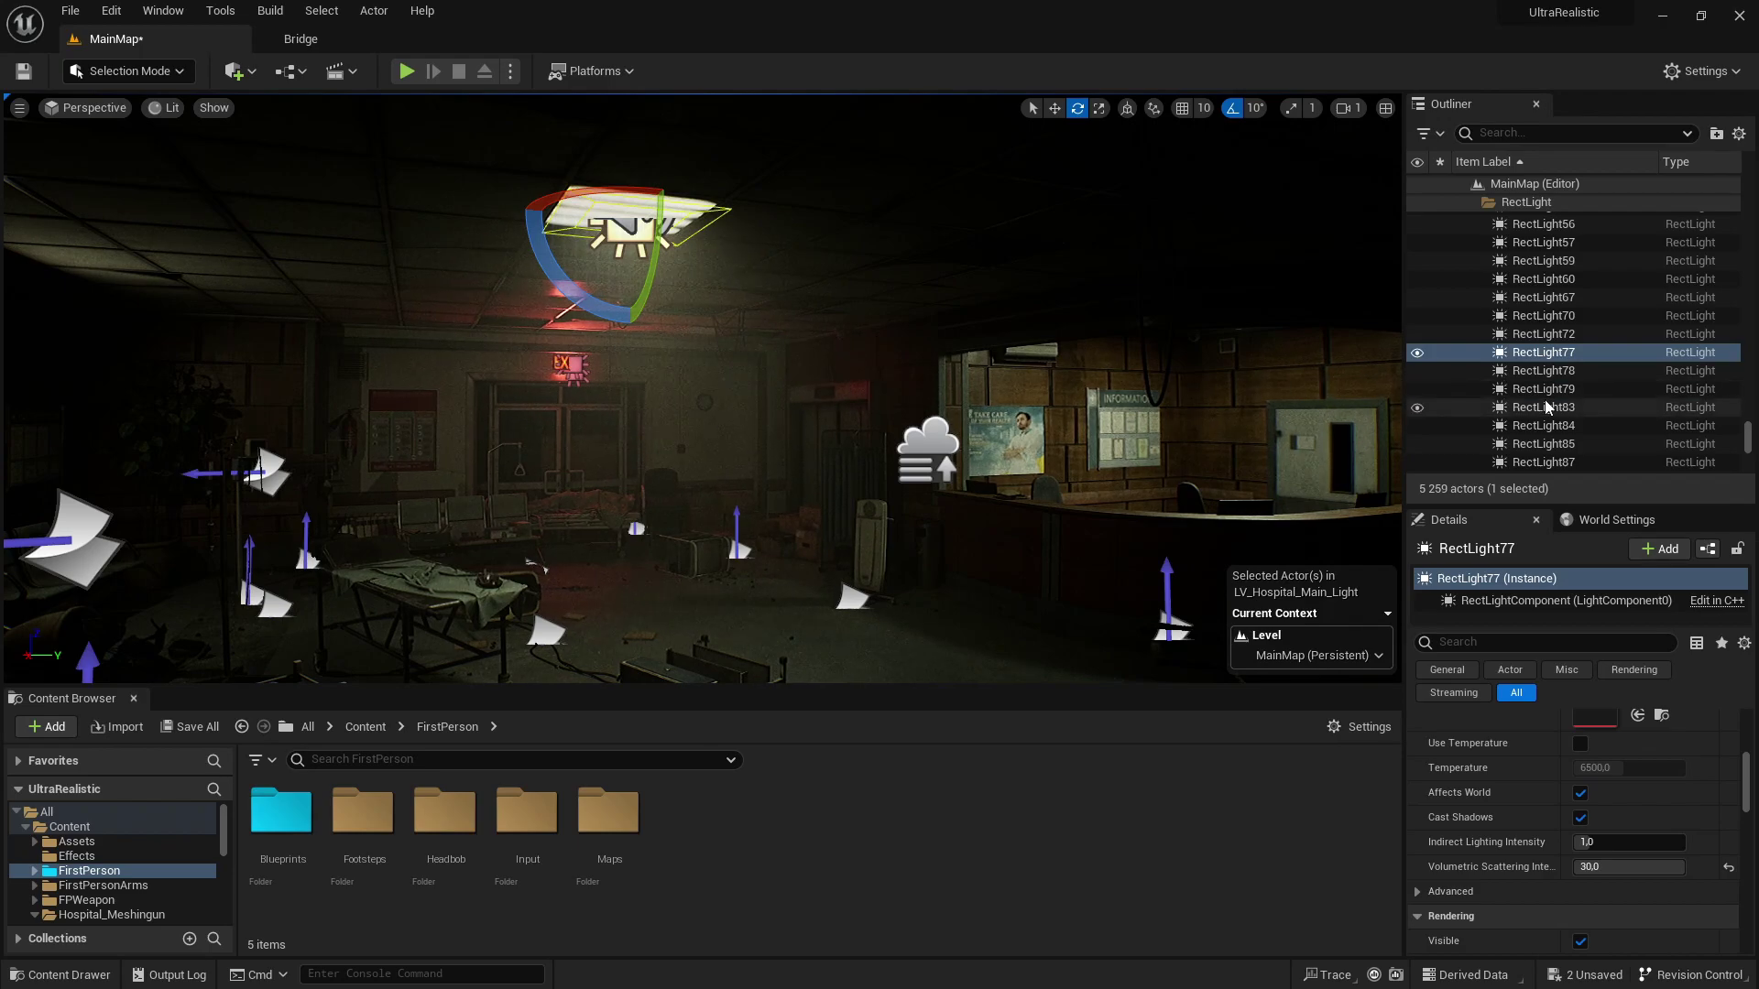
Step: Select every rect light in the RectLight folder, from RectLight through RectLight173
scroll(1547, 350, "up", 10)
scroll(1547, 350, "up", 1)
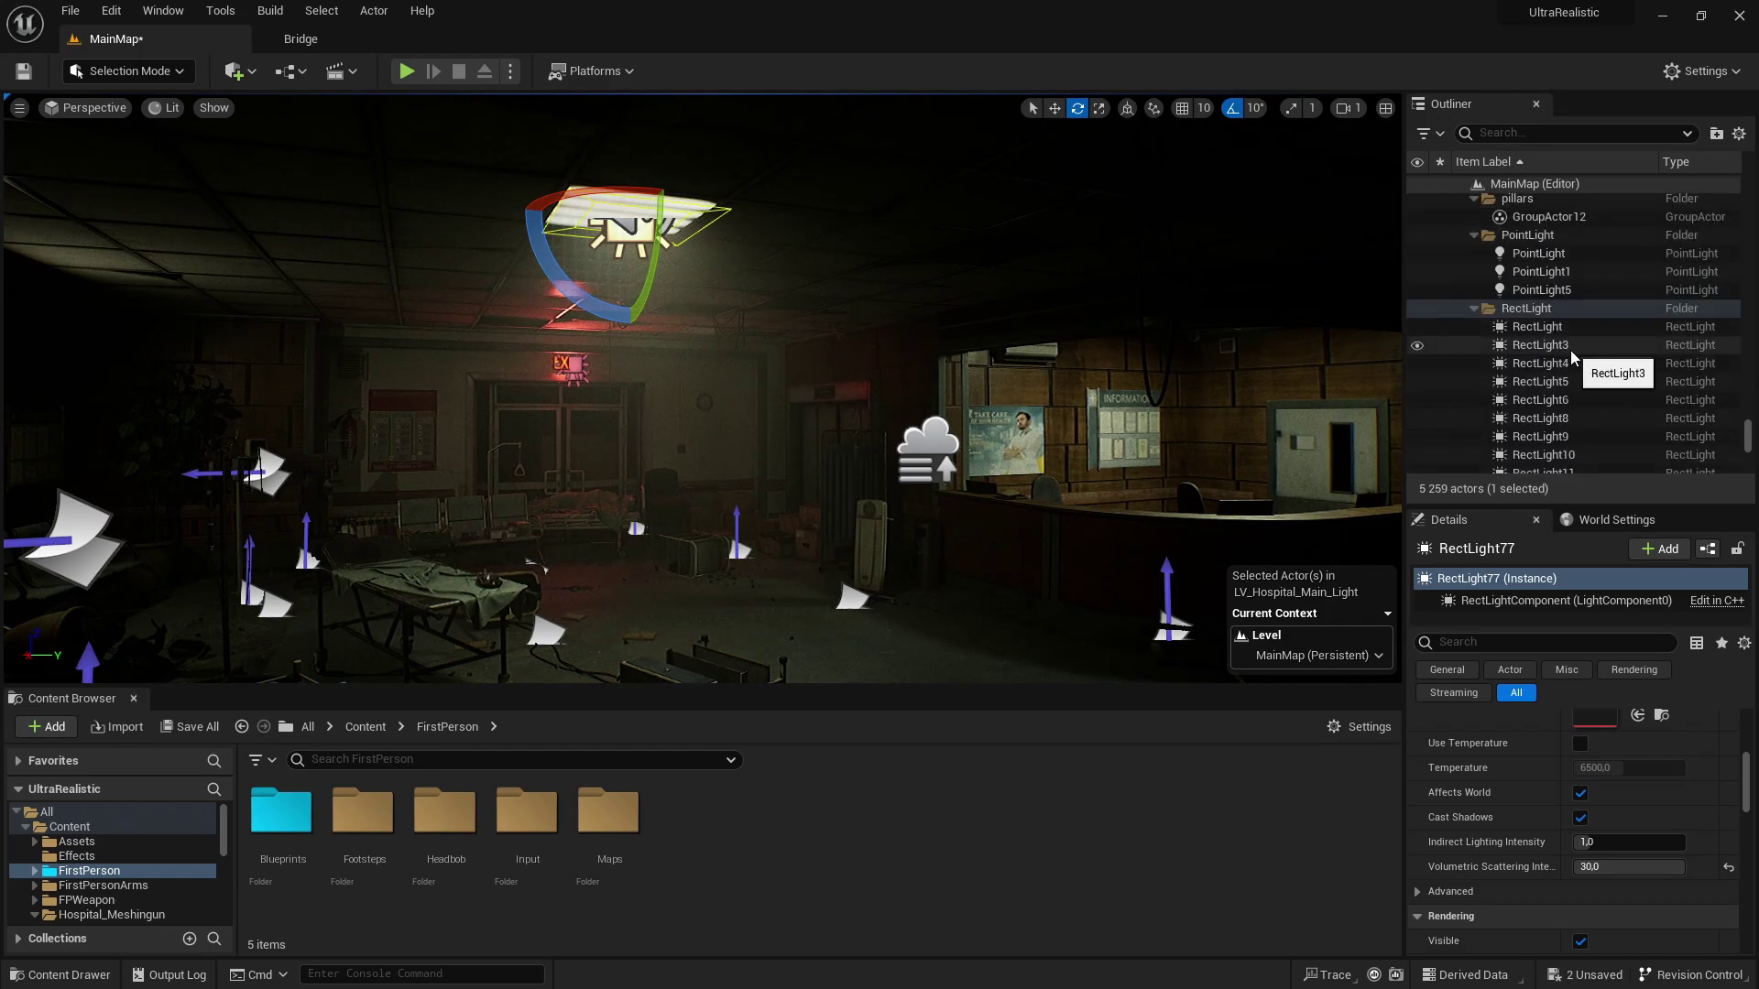
left_click(1547, 328)
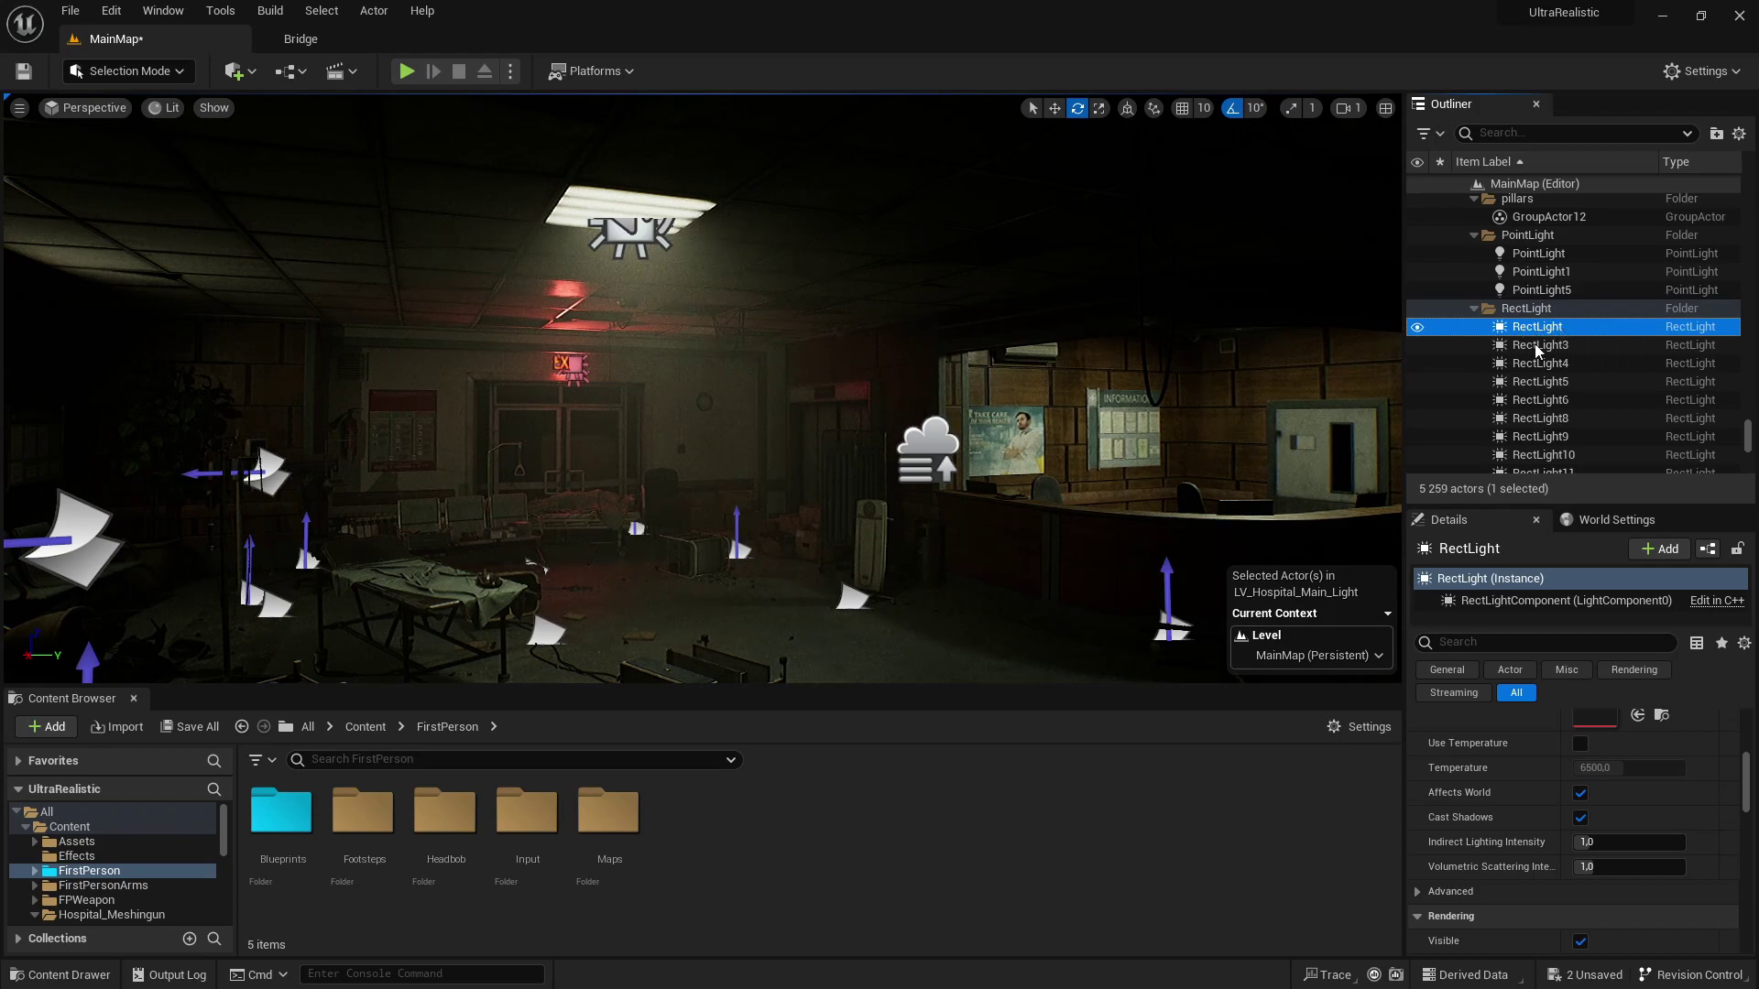
scroll(1567, 333, "down", 10)
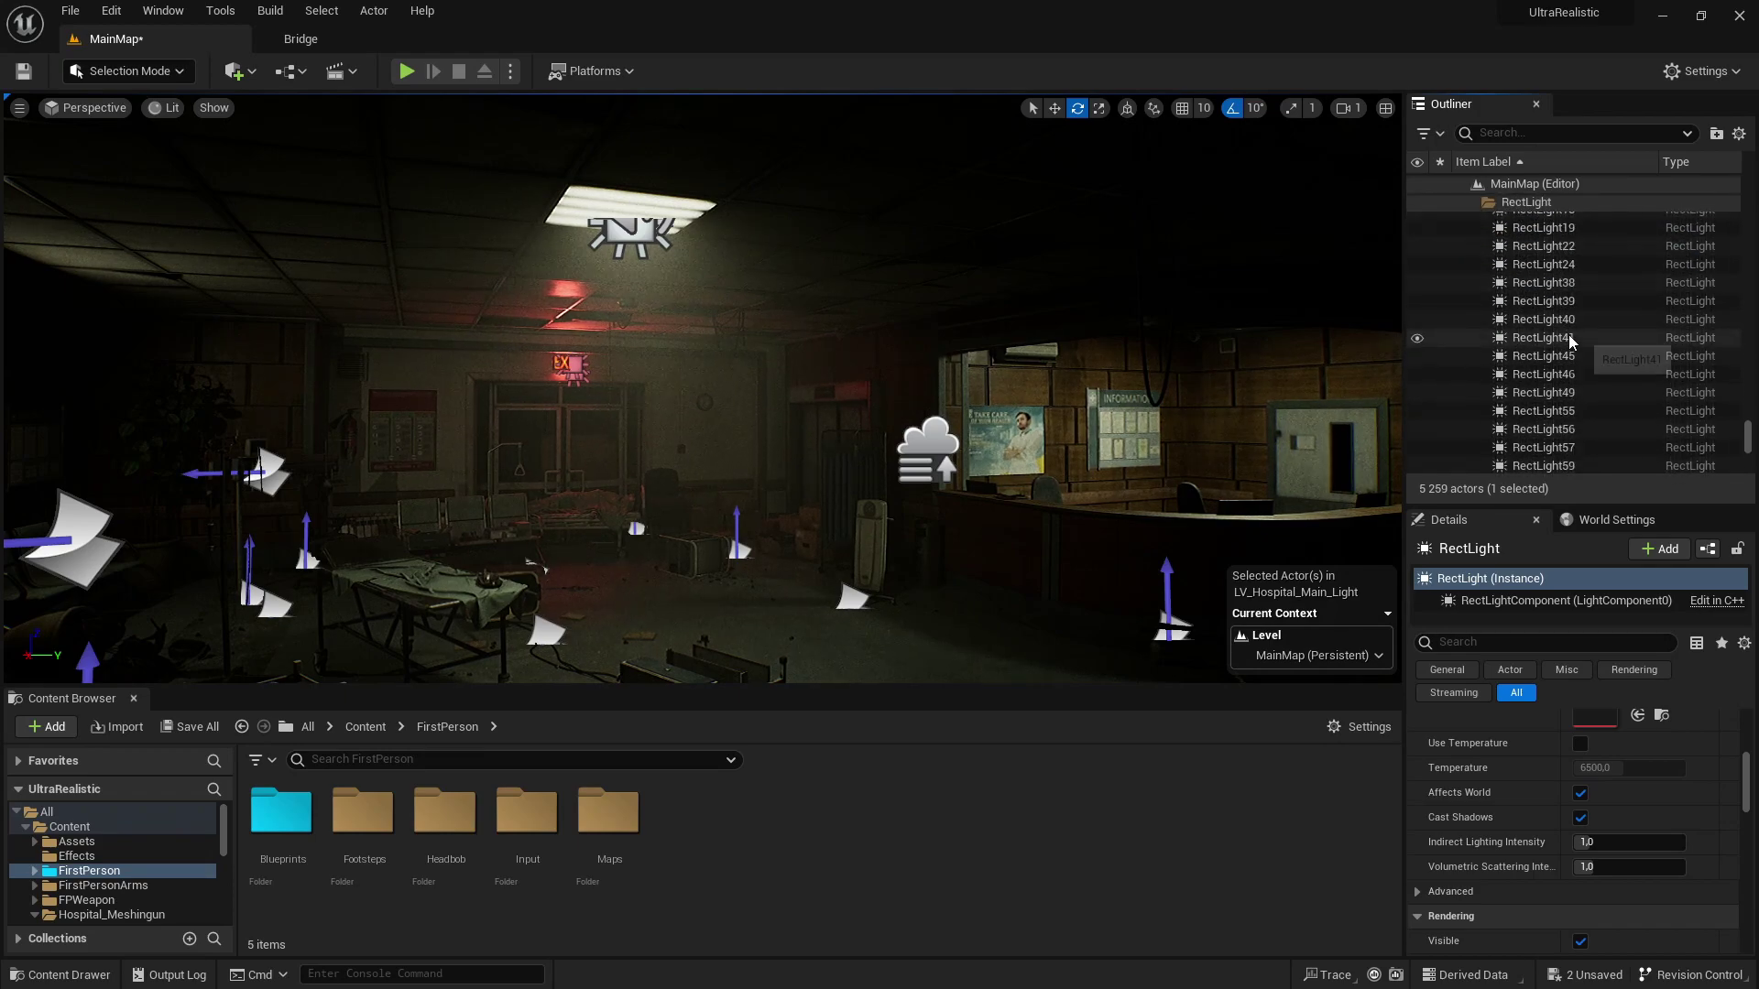
scroll(1570, 337, "down", 8)
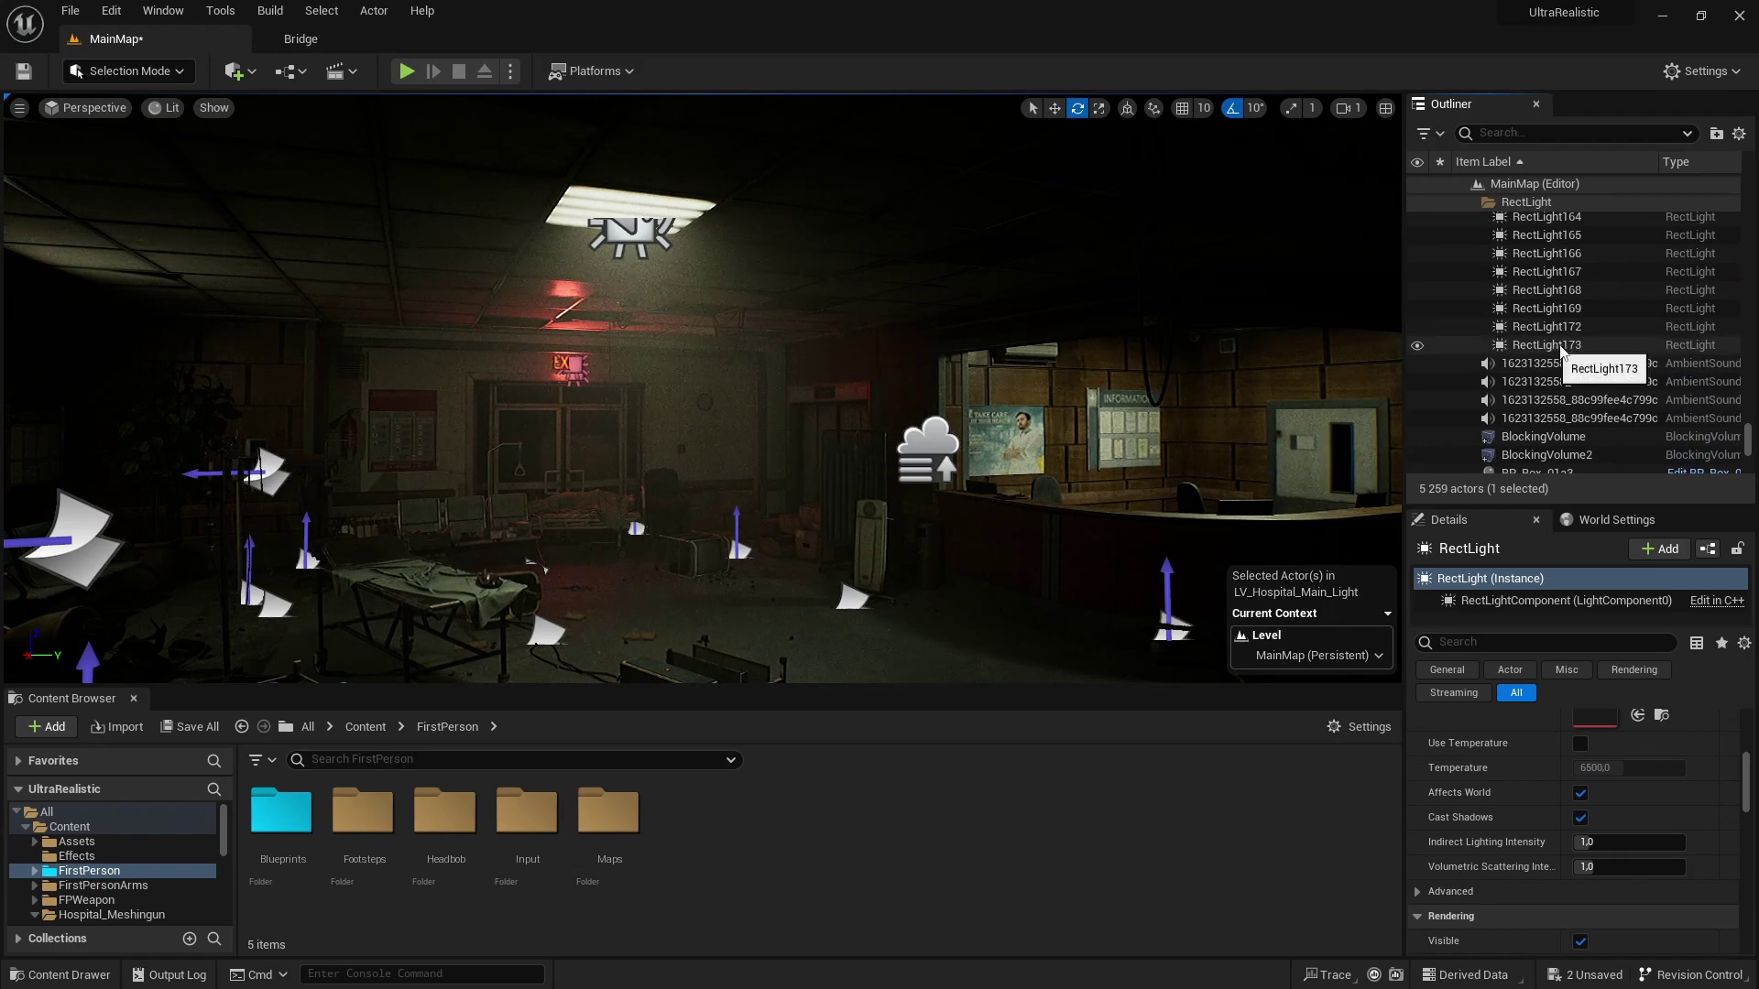
left_click(1525, 346, "shift")
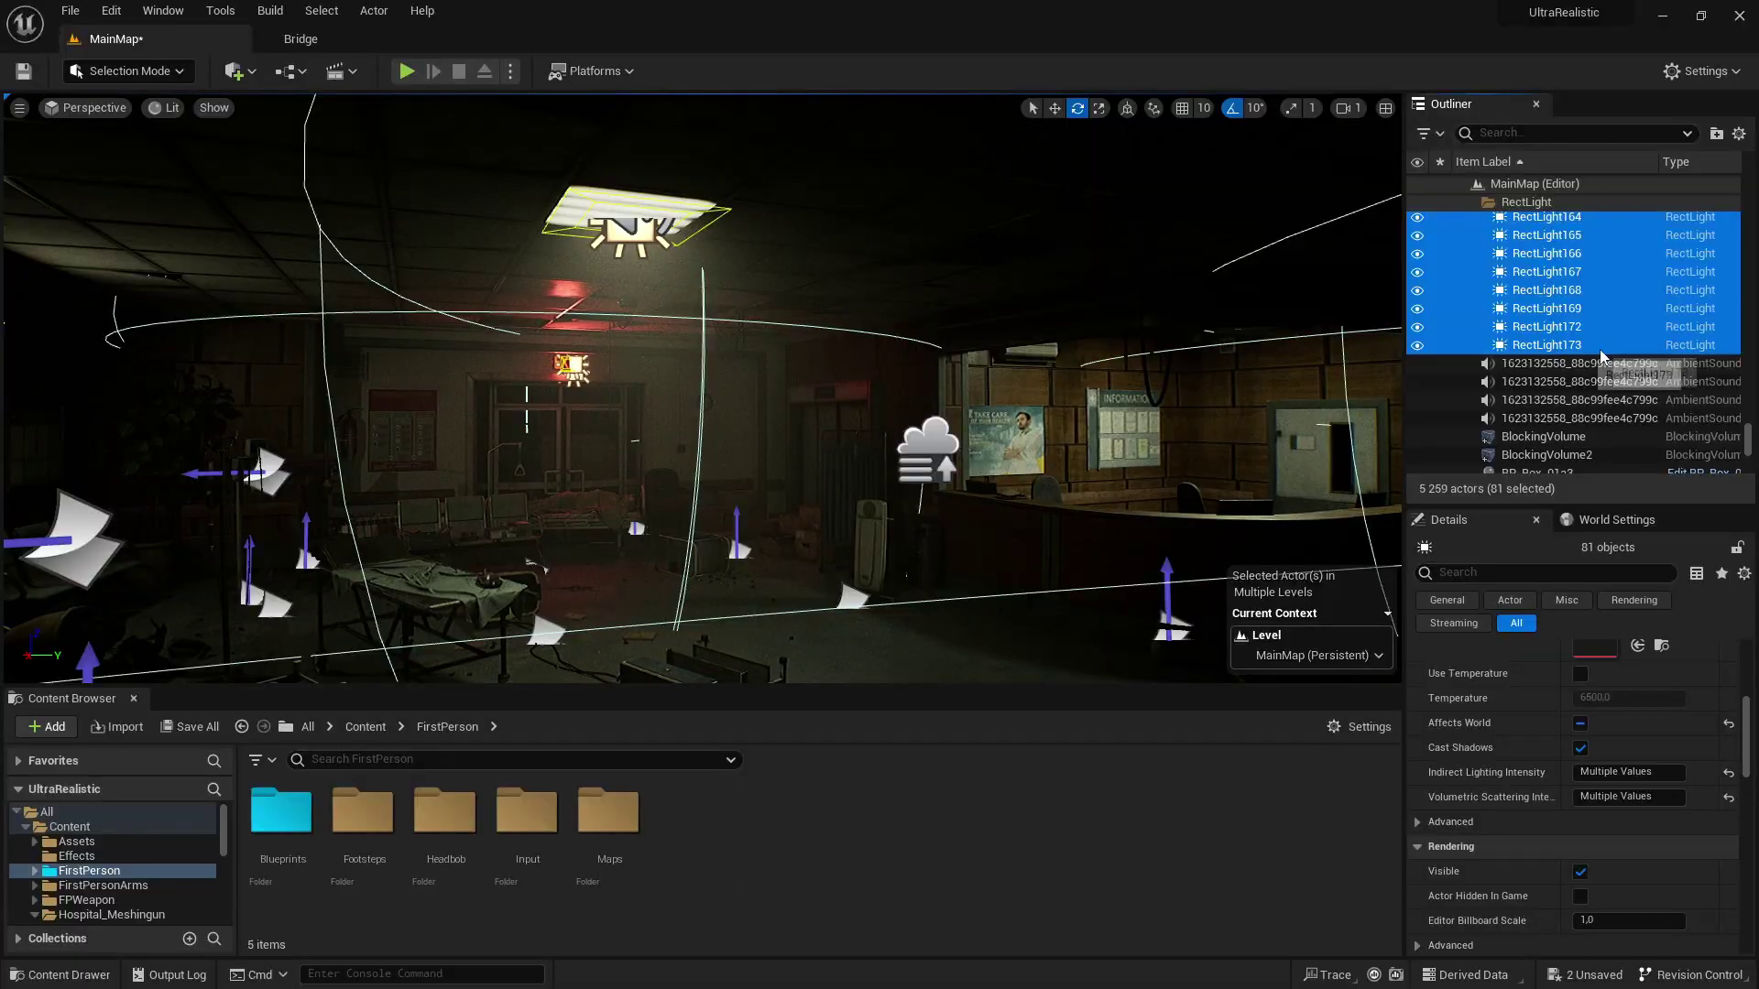
Step: Change the Volumetric Scattering Intensity to one shared value for all selected rect lights
right_click_drag(1191, 364, 1383, 365)
right_click_drag(701, 388, 1264, 456)
scroll(824, 388, "up", 3)
key("s")
key("a")
key("w")
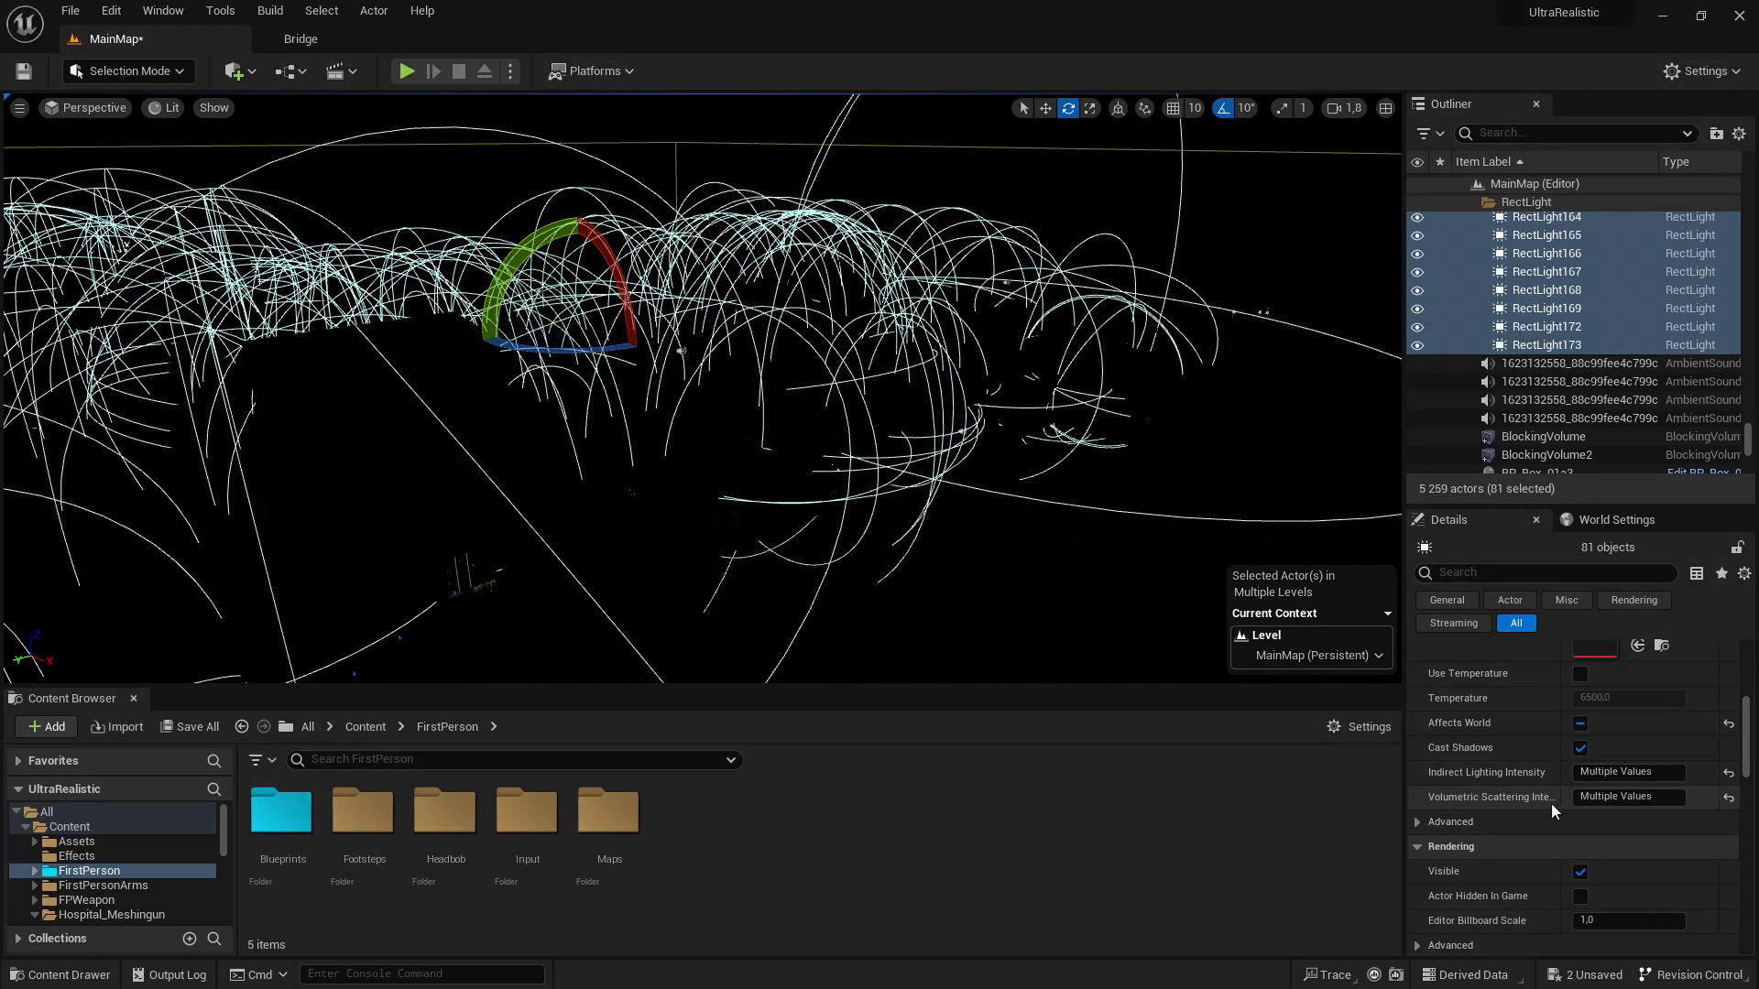
double_click(1639, 799)
left_click(1623, 798)
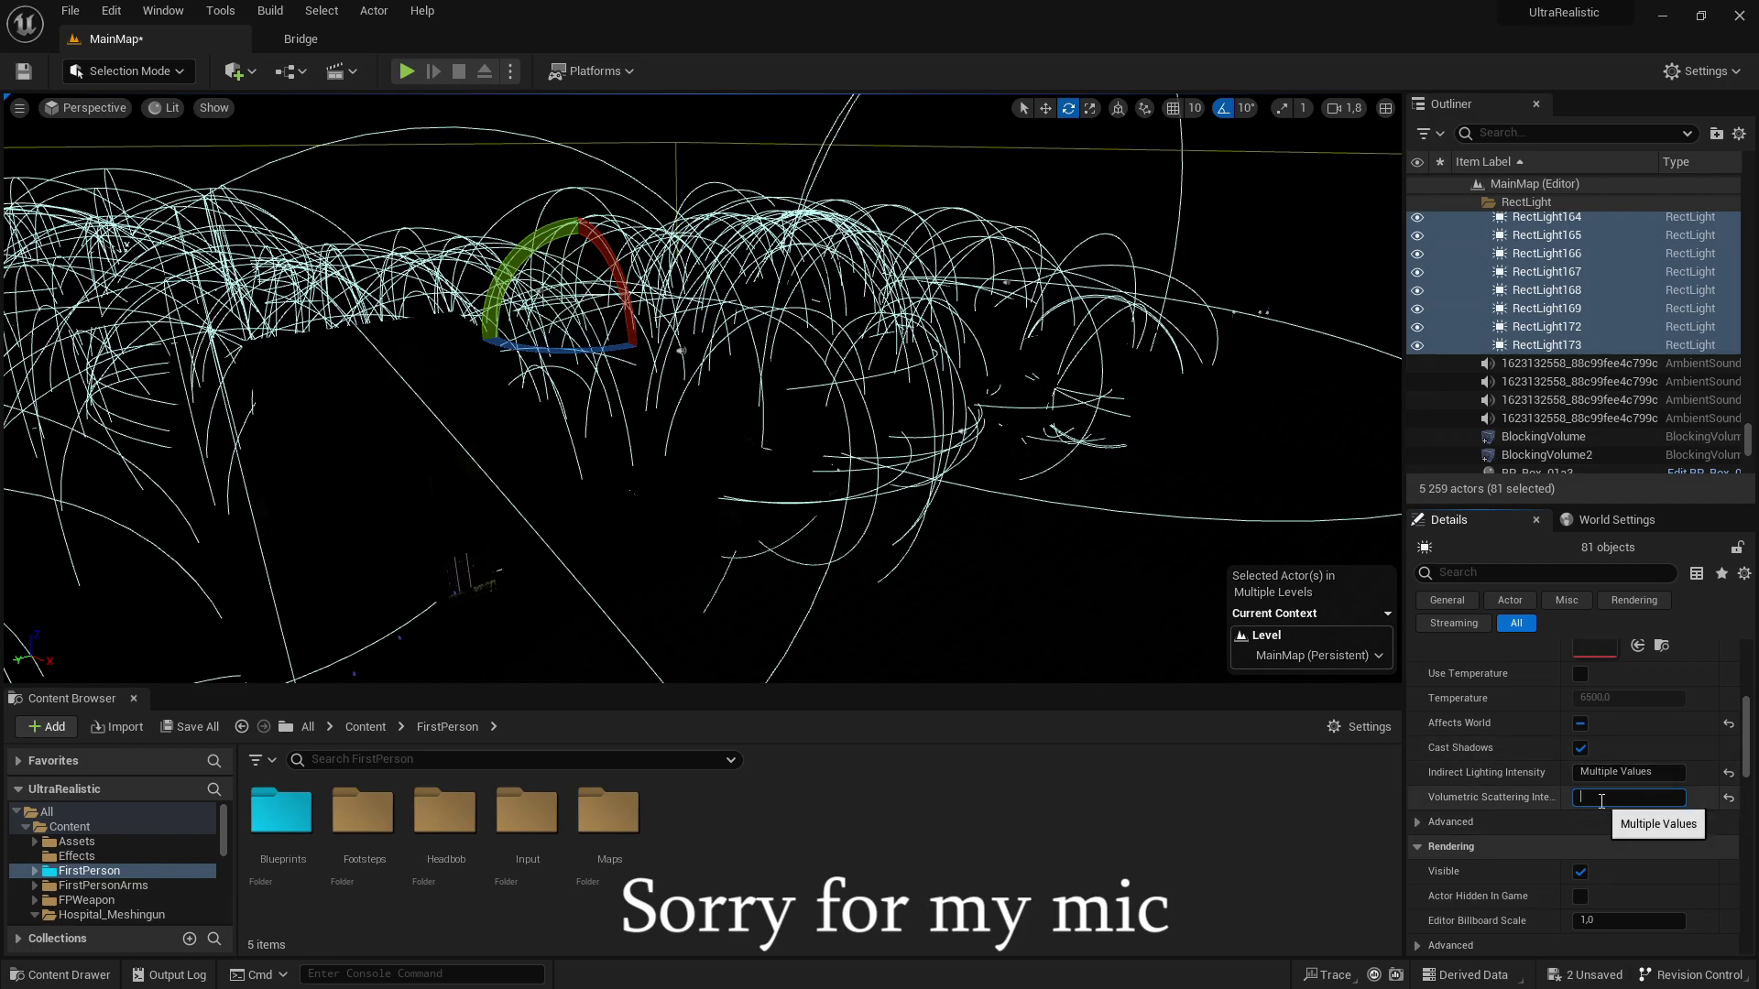
Step: Examine the volumetric light under the ceiling lamps throughout the hospital corridor and the ward with the beds
key("w")
right_click_drag(1083, 612, 1374, 623)
key("w")
scroll(1347, 632, "down", 2)
key("w")
right_click_drag(623, 640, 659, 641)
right_click_drag(1053, 578, 1007, 582)
left_click(768, 467)
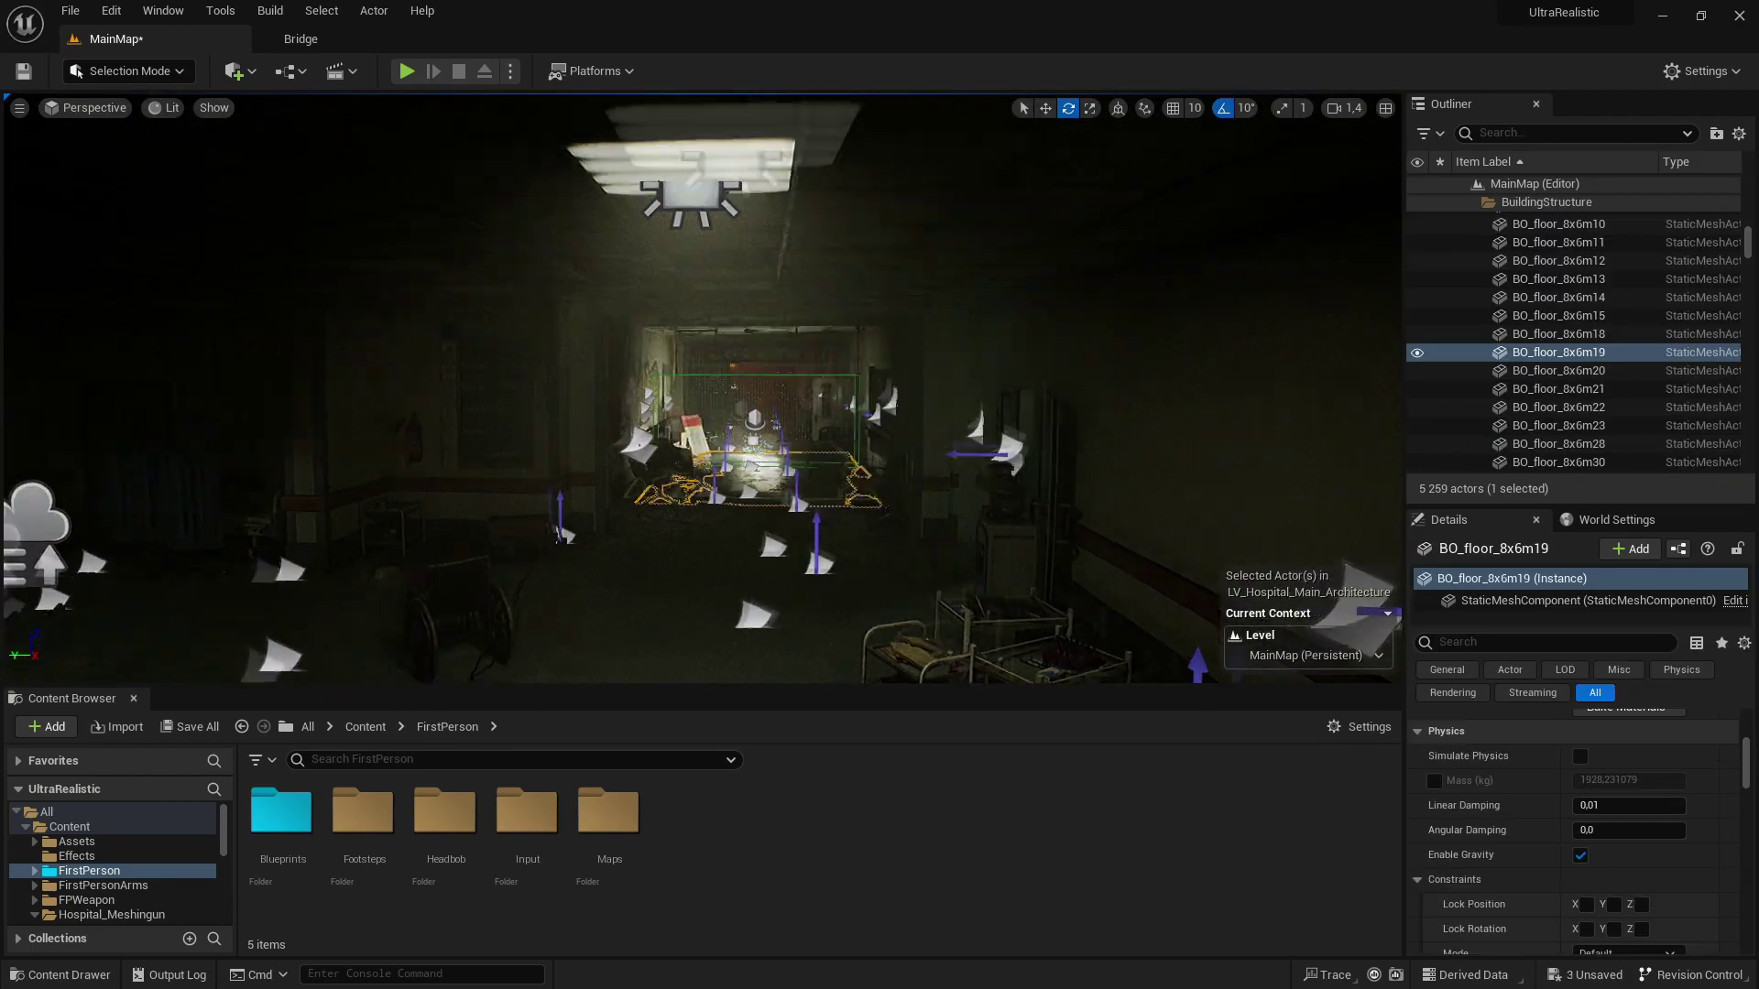
key("w")
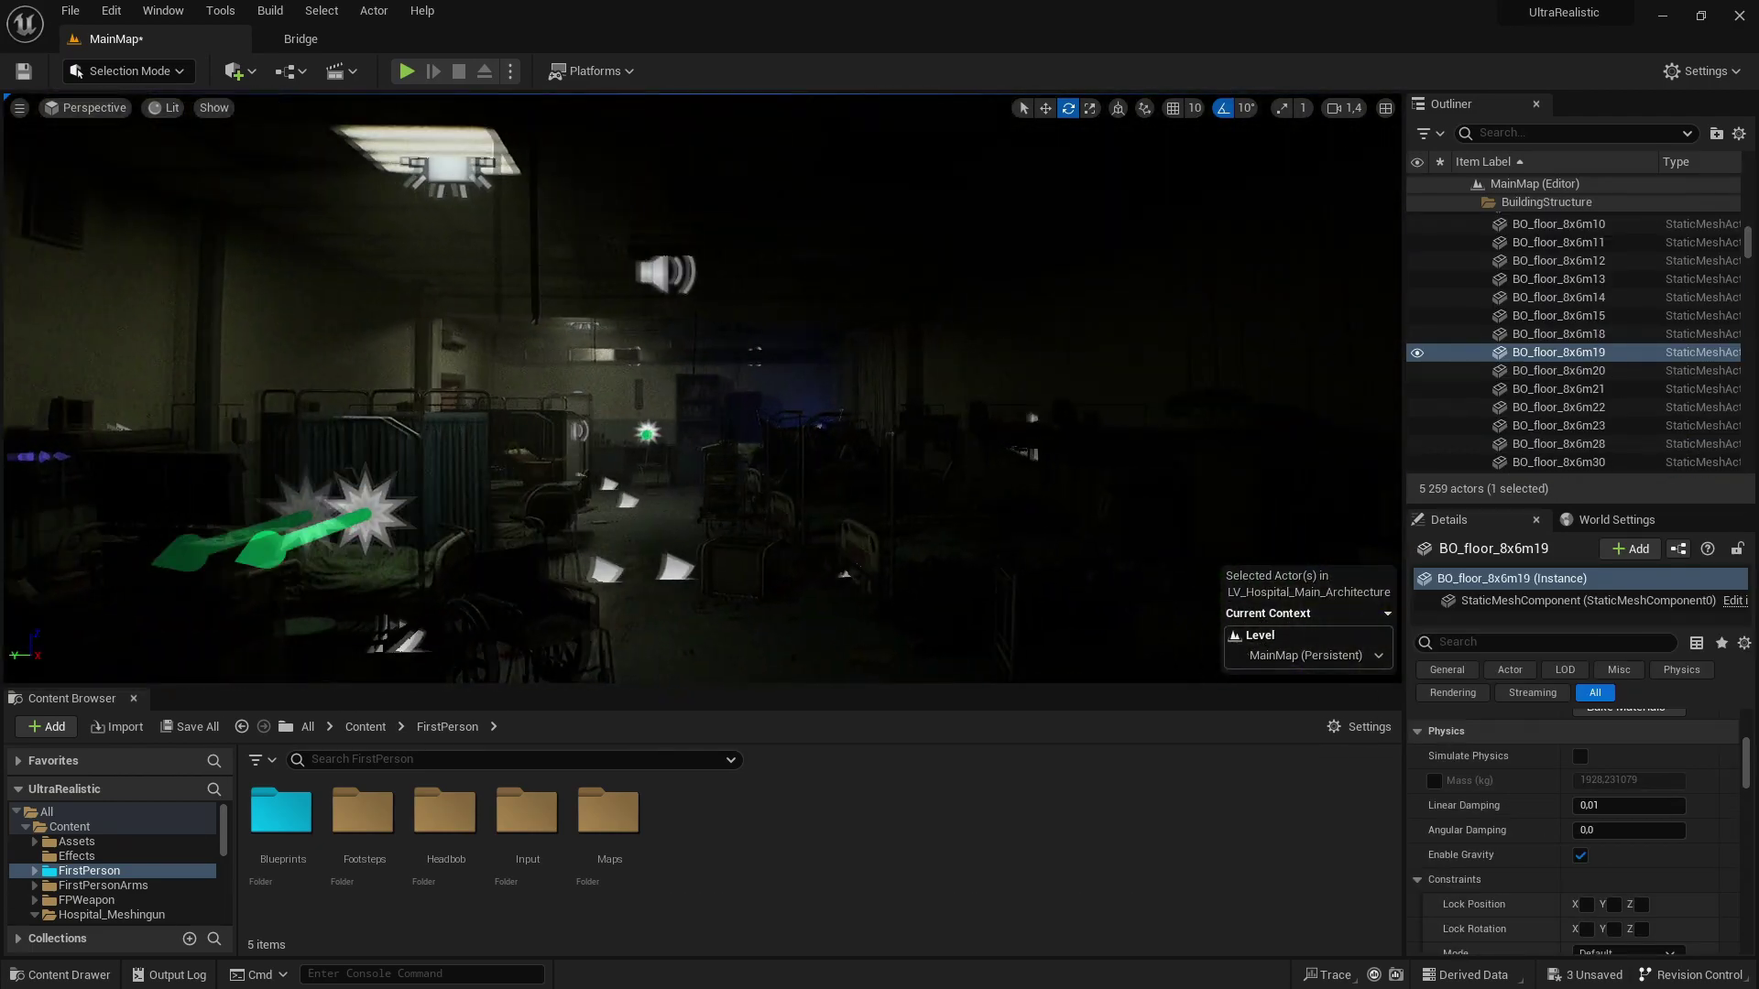